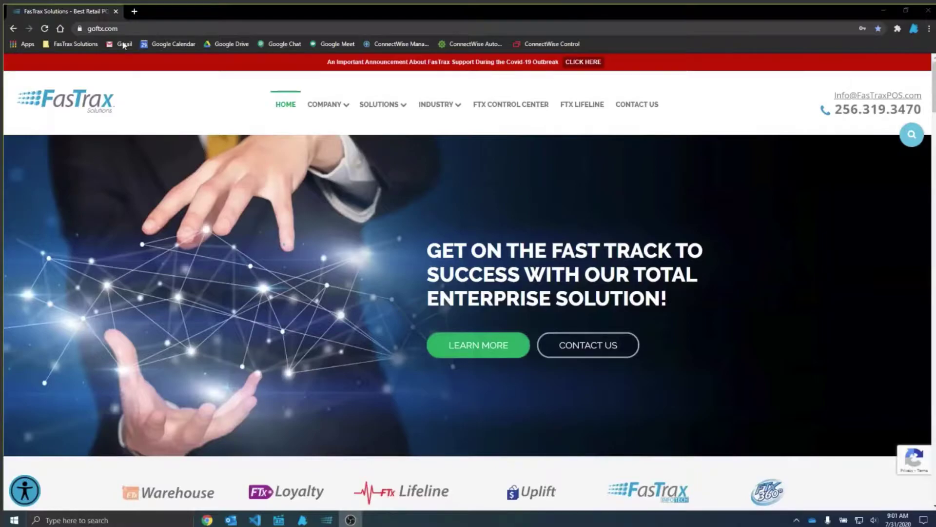
# Step: Open the FTX Lifeline page from goftx.com and scroll down to the Webinar tile
pyautogui.click(127, 28)
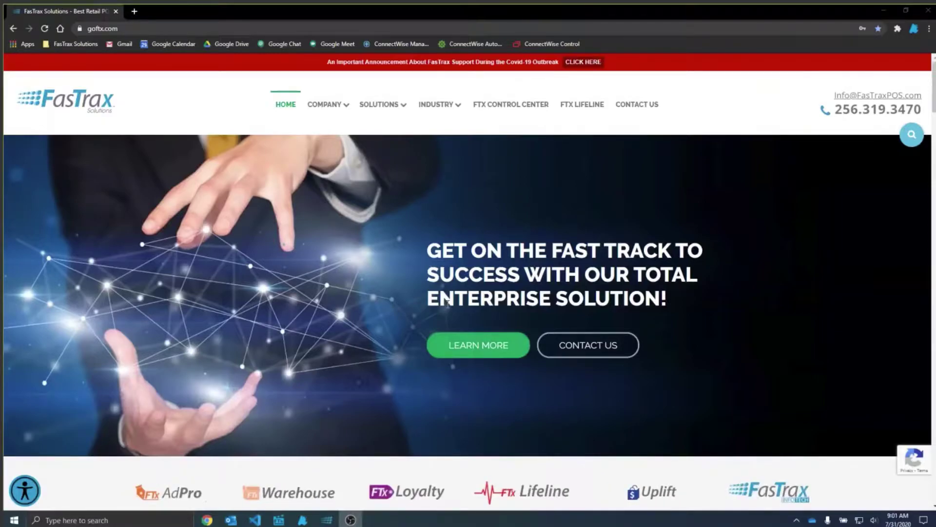
pyautogui.click(127, 28)
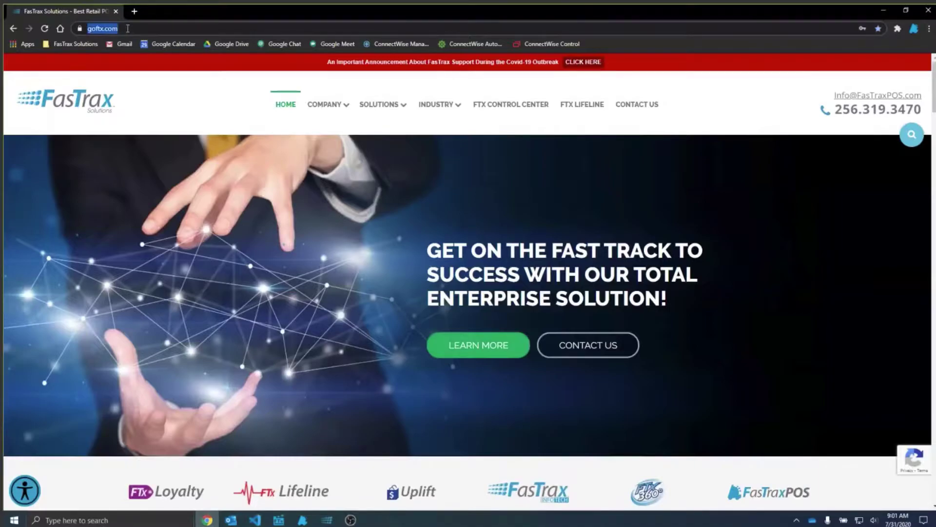
pyautogui.click(582, 106)
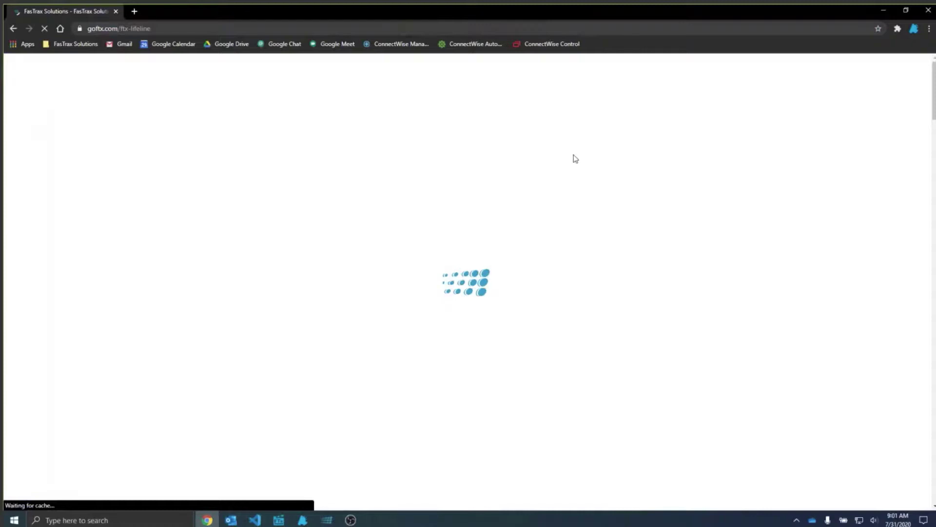
pyautogui.scroll(-10, 512, 281)
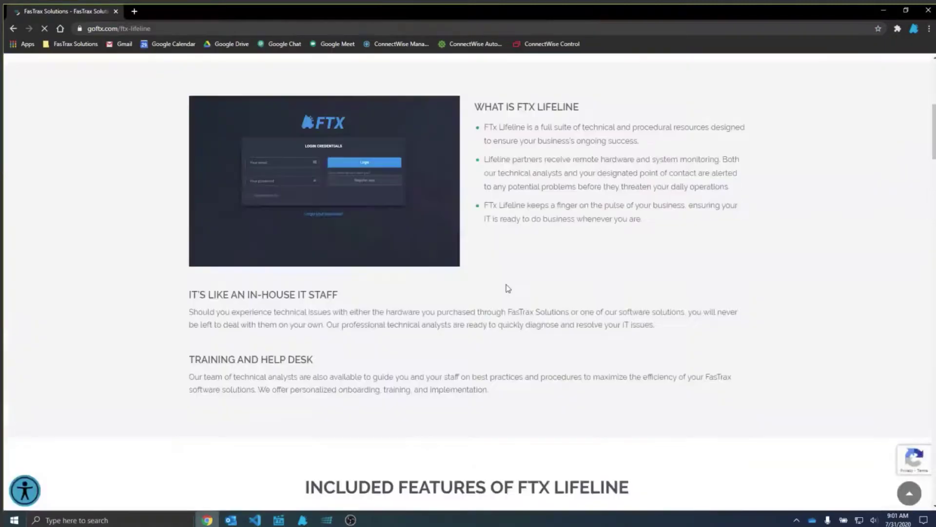
pyautogui.scroll(-5, 504, 292)
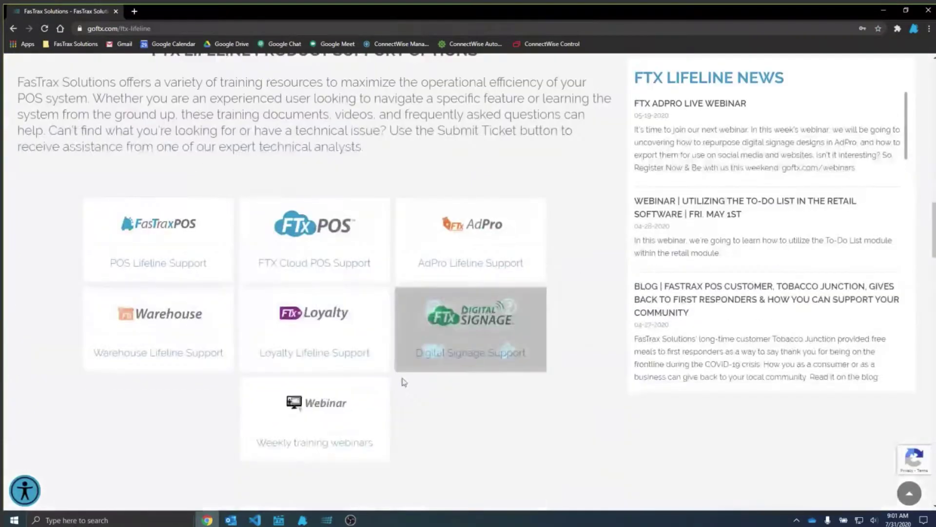
# Step: Browse the Weekly Training Webinars cards, then switch to FasTrax Director
pyautogui.click(321, 419)
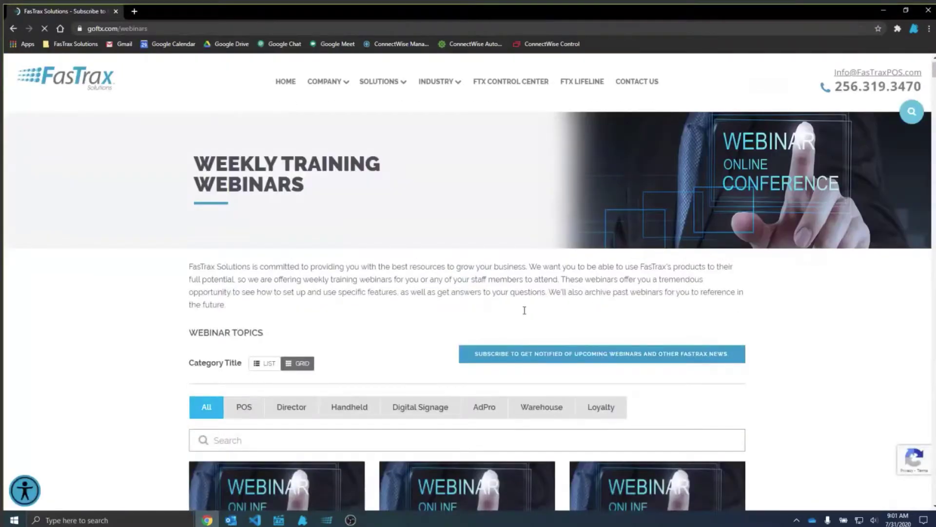
pyautogui.scroll(-10, 524, 310)
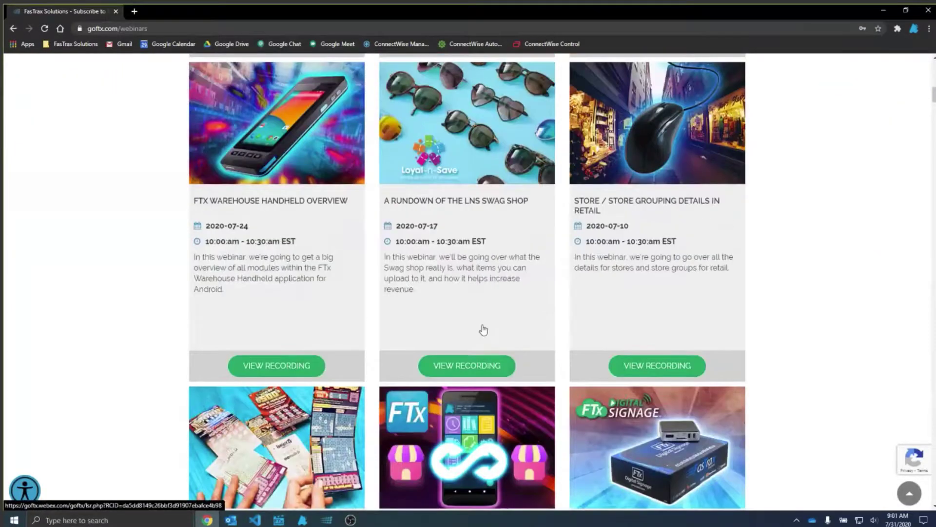
pyautogui.scroll(4, 484, 330)
pyautogui.scroll(8, 483, 330)
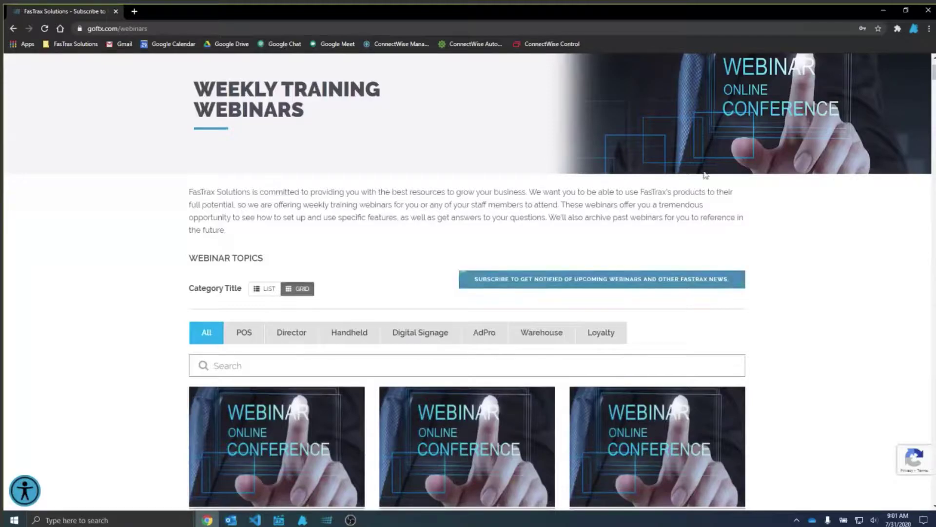
pyautogui.scroll(-4, 486, 348)
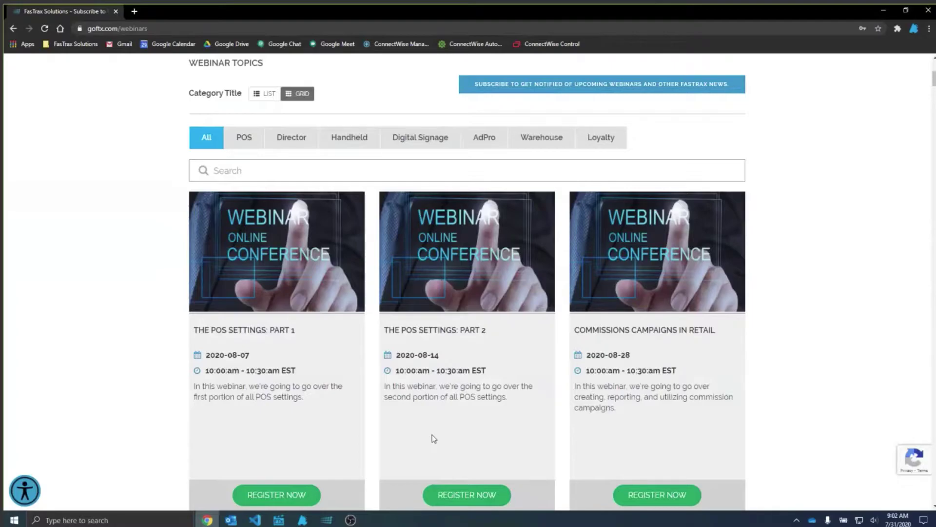
pyautogui.click(282, 521)
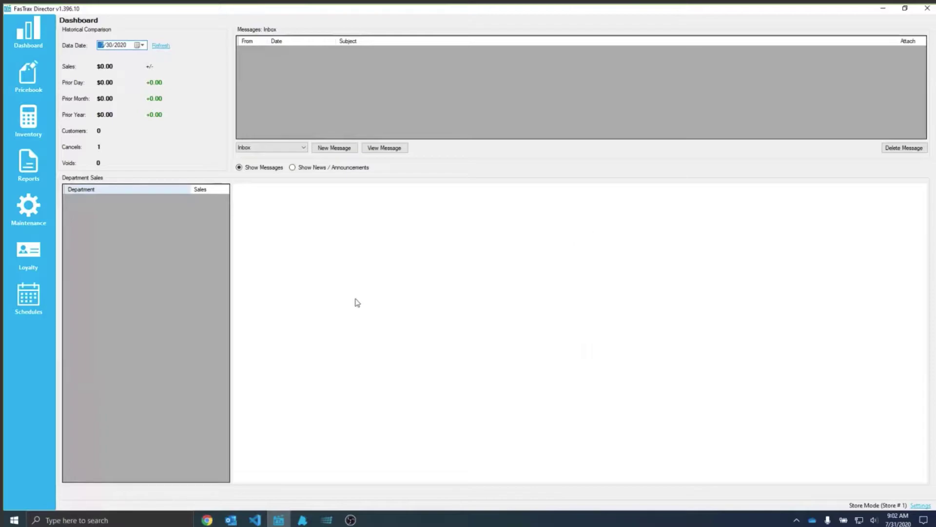
# Step: Load FasTrax Store #1 under Maintenance > Stores and inspect its blank Acct Code and store number 1
pyautogui.click(41, 215)
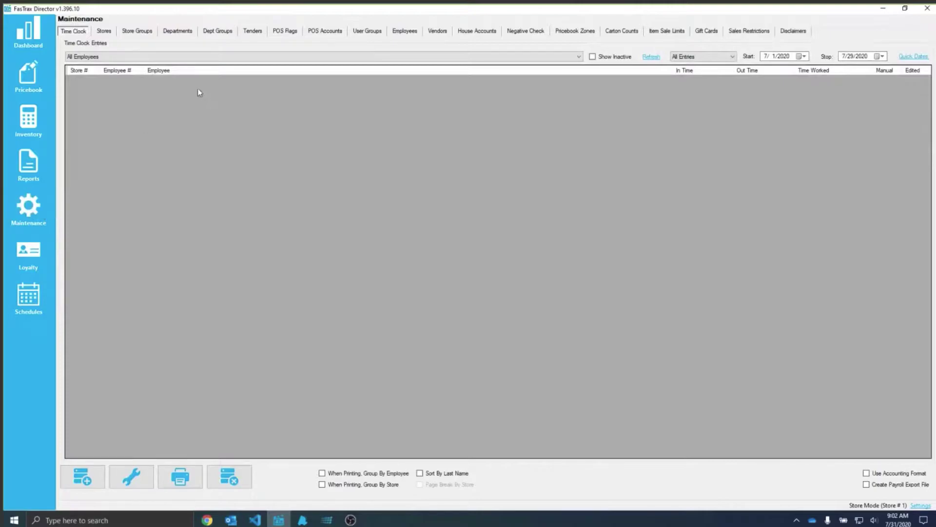
pyautogui.click(109, 30)
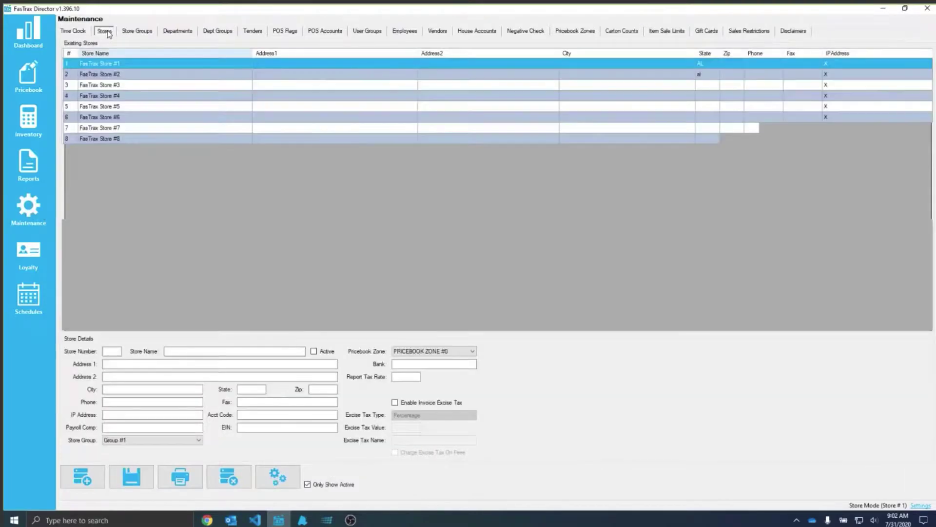
pyautogui.click(98, 65)
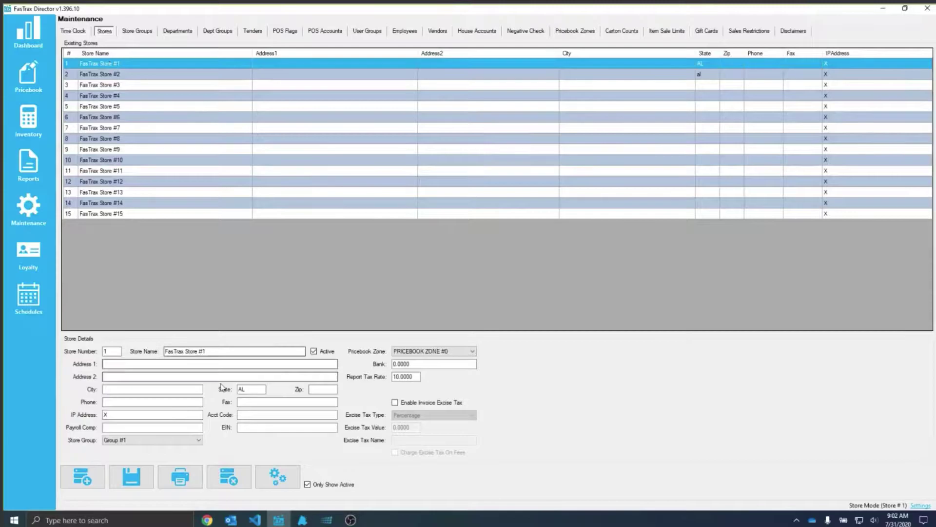
pyautogui.click(239, 415)
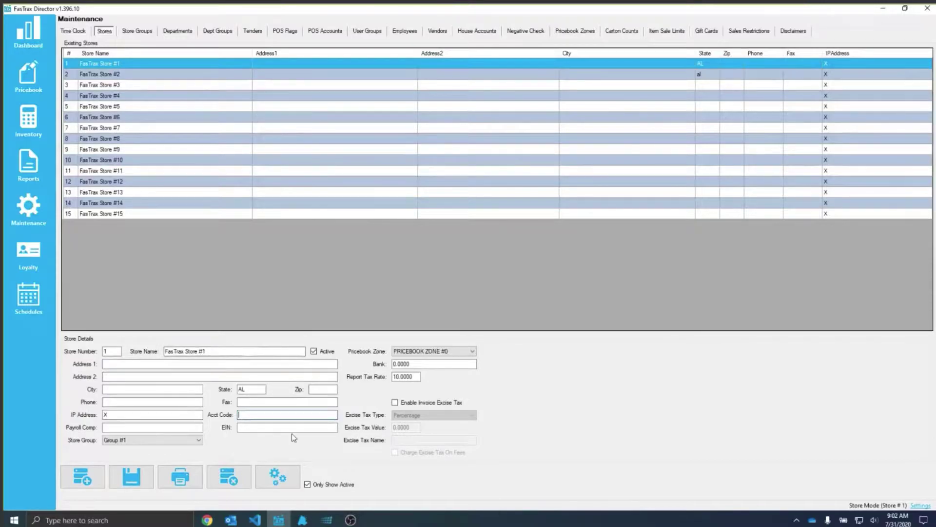
pyautogui.doubleClick(109, 351)
pyautogui.click(259, 414)
pyautogui.moveTo(113, 352); pyautogui.dragTo(94, 352)
# Step: Check MISC's empty Sales, COGS, Inv / AP, Returns, Shrink, Adjustments and Excise Tax account fields
pyautogui.click(174, 33)
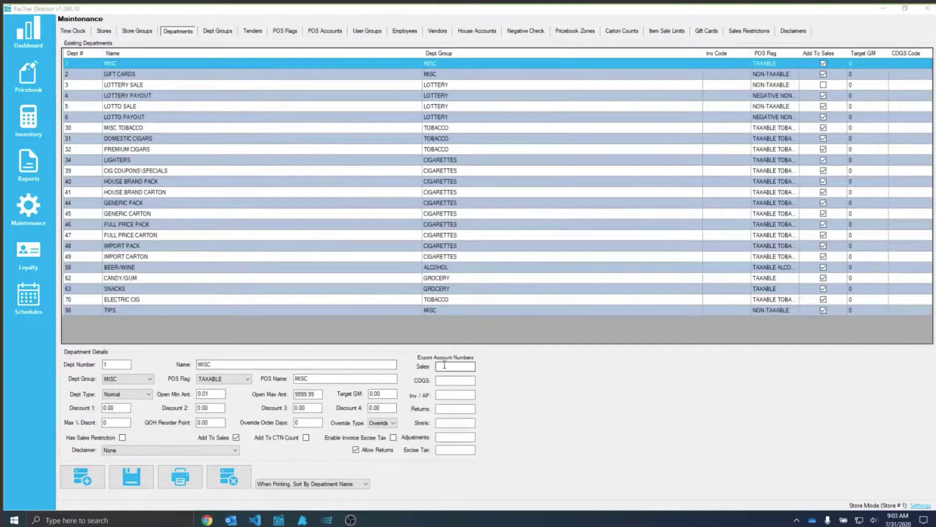
pyautogui.click(445, 394)
pyautogui.press('Tab')
pyautogui.press('Tab')
pyautogui.press('Tab')
pyautogui.press('Tab')
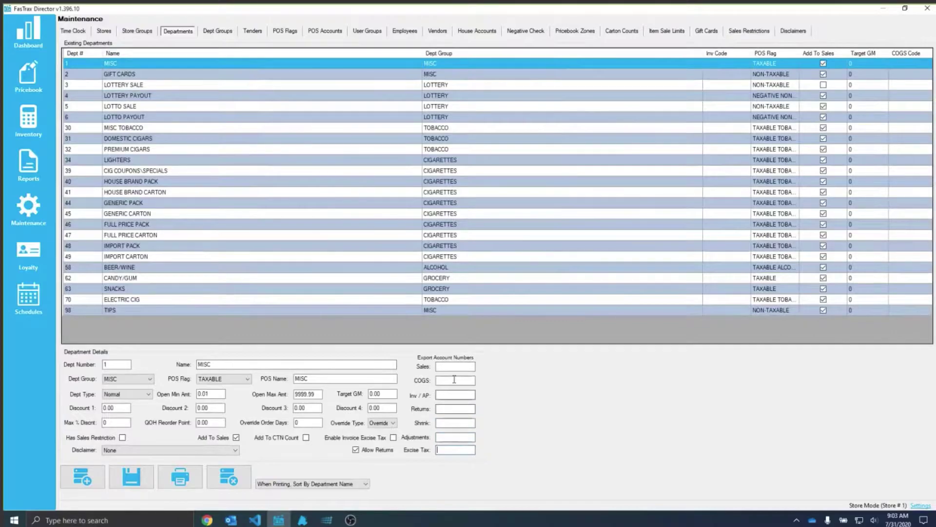
pyautogui.click(461, 365)
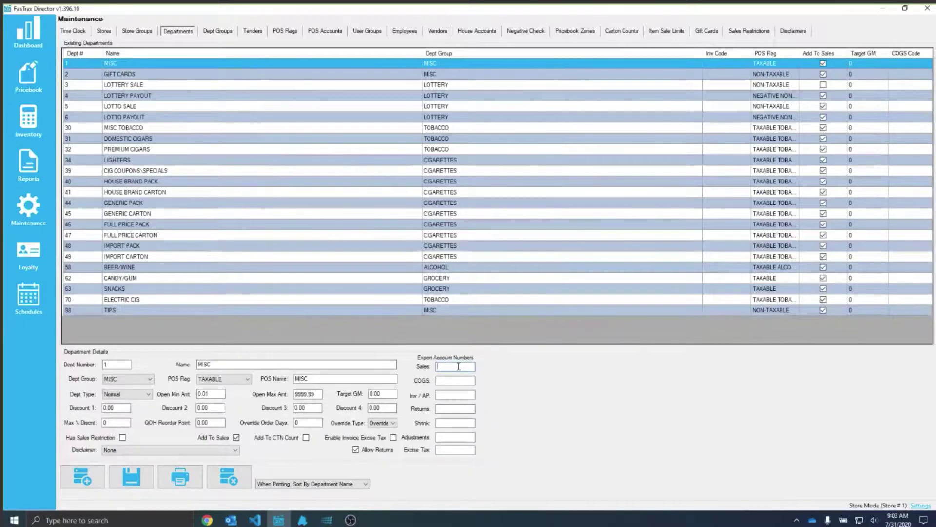
pyautogui.click(472, 380)
pyautogui.click(453, 394)
pyautogui.click(453, 407)
pyautogui.click(457, 422)
pyautogui.click(445, 436)
pyautogui.press('Tab')
# Step: Enter account code 123 for the Cash tender in the Tenders list
pyautogui.click(254, 32)
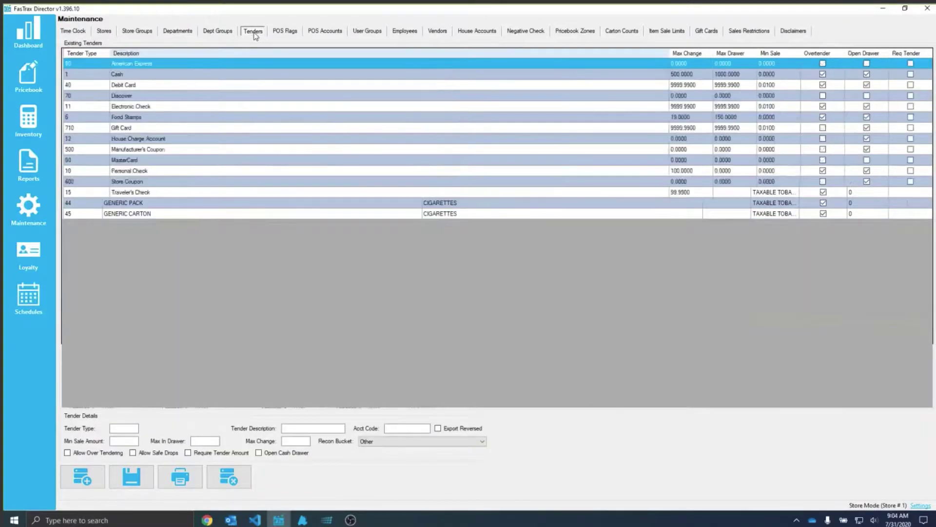
pyautogui.click(125, 75)
pyautogui.click(399, 427)
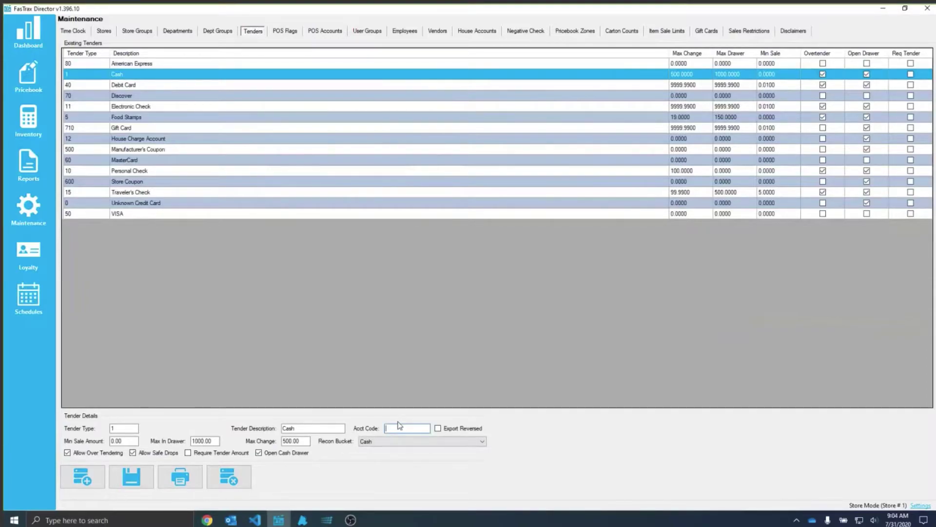
pyautogui.write('123')
pyautogui.moveTo(413, 427); pyautogui.dragTo(372, 434)
# Step: Select the American Express tender and enter 124 as its account code
pyautogui.click(157, 66)
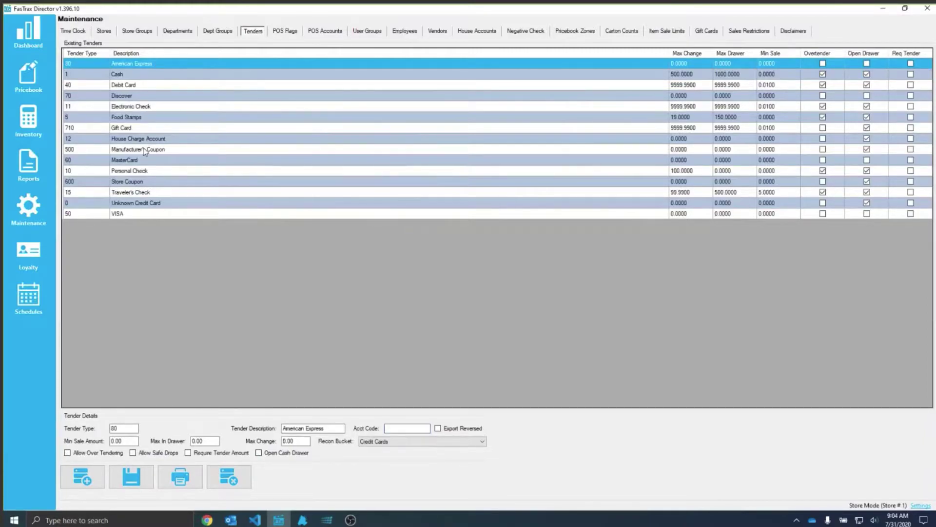
pyautogui.click(131, 160)
pyautogui.click(135, 214)
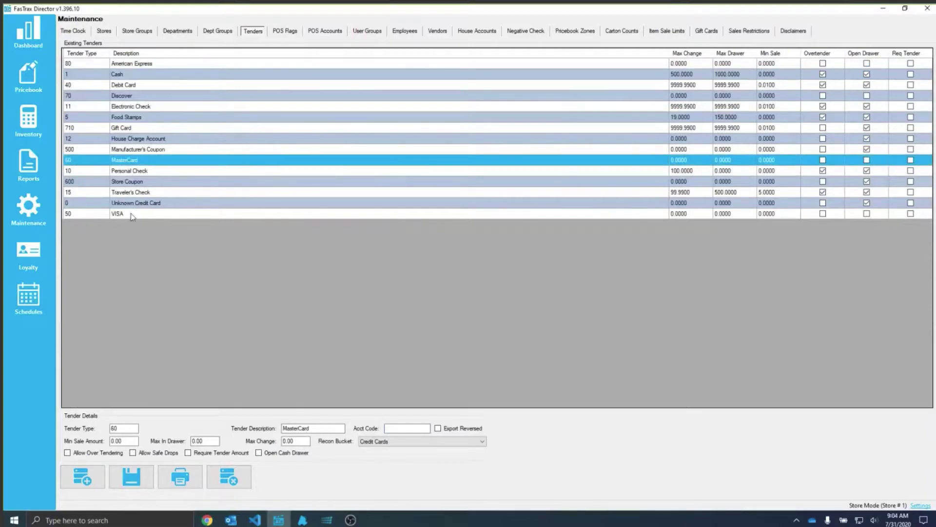
pyautogui.click(142, 65)
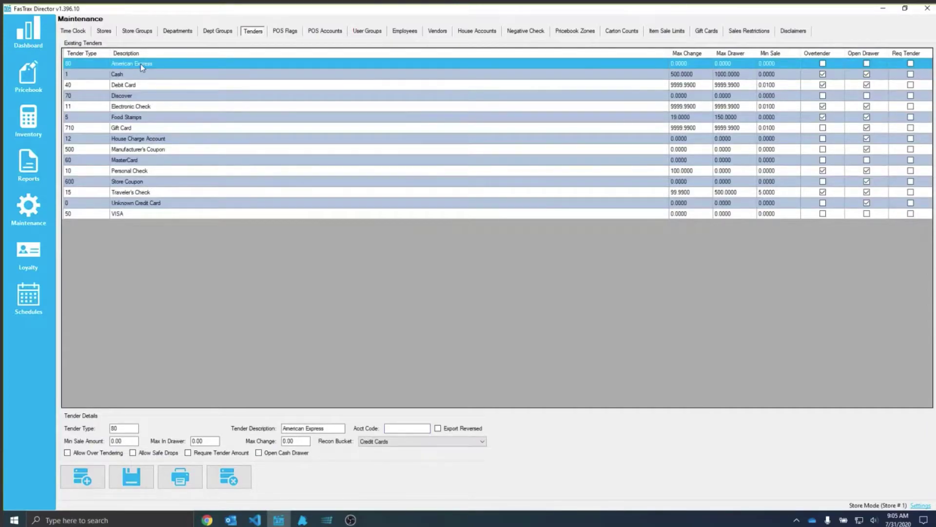
pyautogui.click(406, 429)
pyautogui.write('124')
# Step: Load Demo Vendor #1 from the Vendors list and enter 456789 in its Acct Code field
pyautogui.click(434, 32)
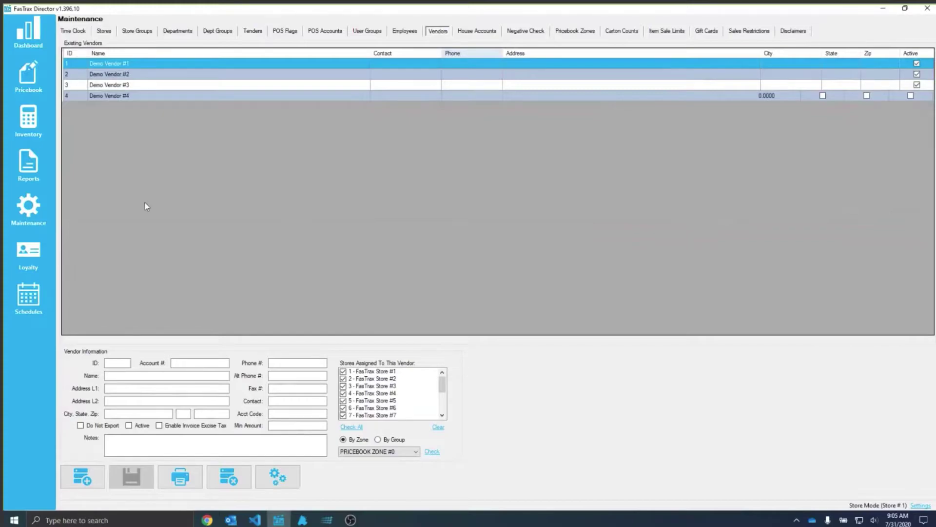
pyautogui.click(125, 66)
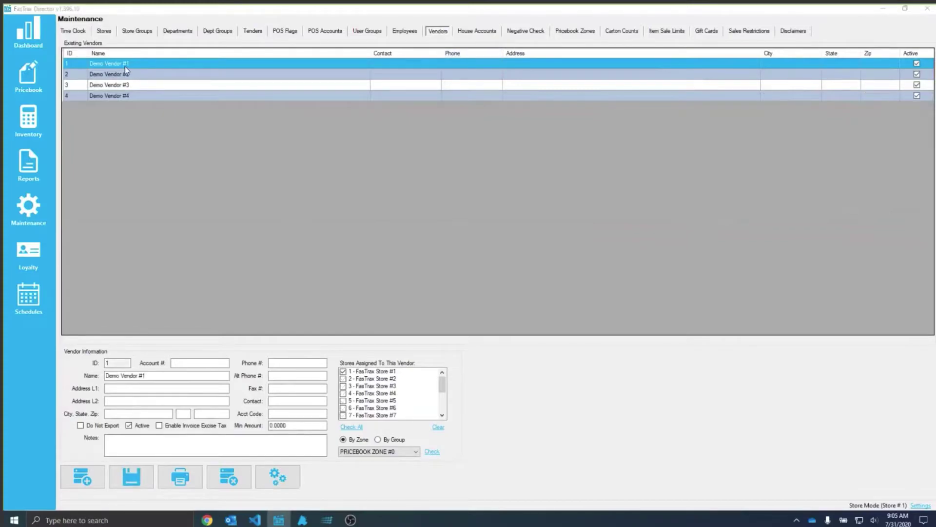
pyautogui.click(182, 362)
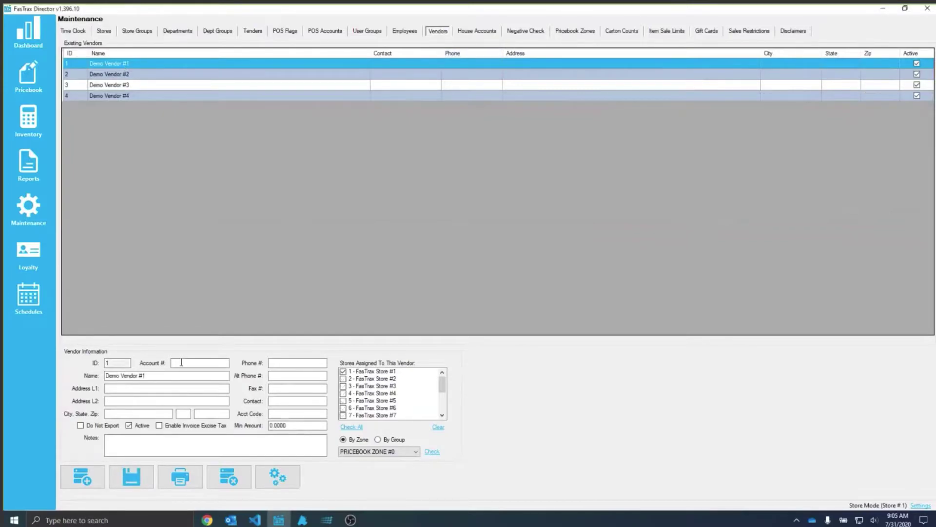
pyautogui.click(270, 413)
pyautogui.click(193, 362)
pyautogui.click(279, 412)
pyautogui.write('456789')
pyautogui.moveTo(184, 375); pyautogui.dragTo(95, 379)
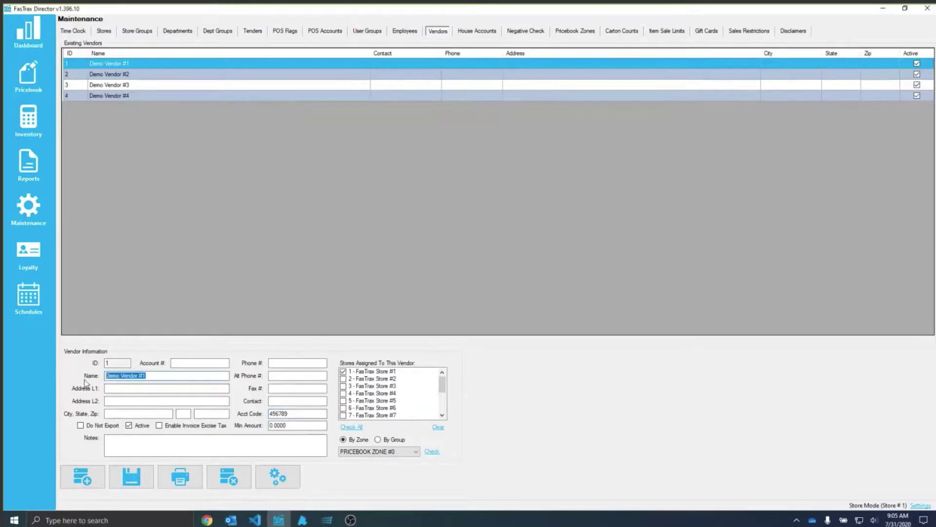
pyautogui.hotkey('shift', 'Tab')
pyautogui.press('Tab')
pyautogui.click(209, 363)
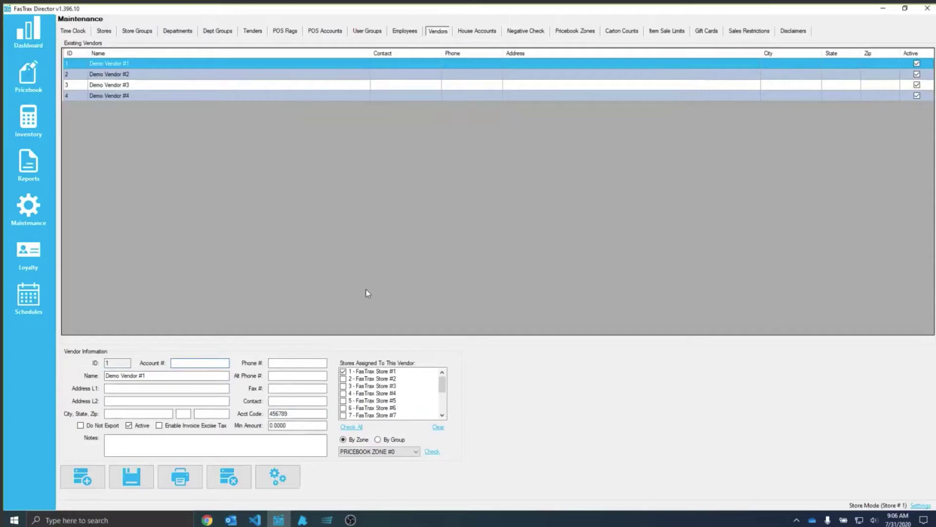
pyautogui.click(29, 78)
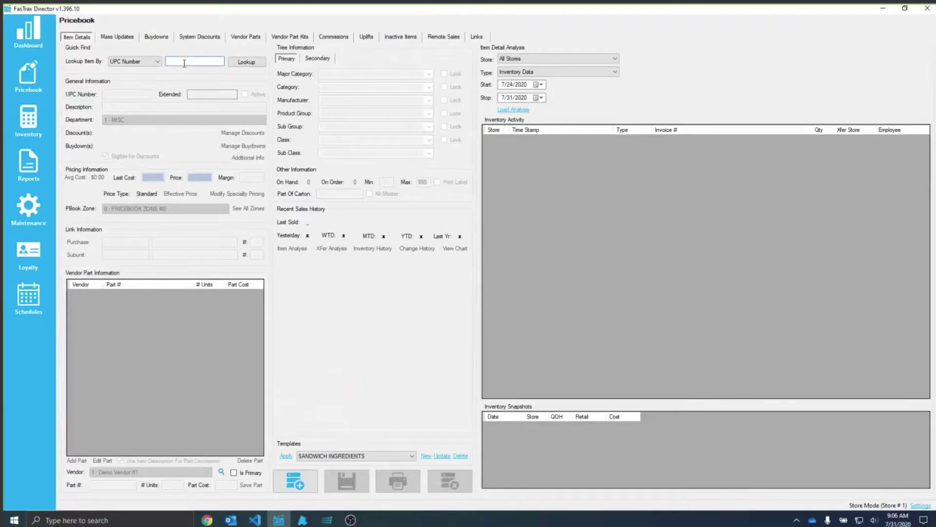
pyautogui.write('012300000123')
pyautogui.press('Return')
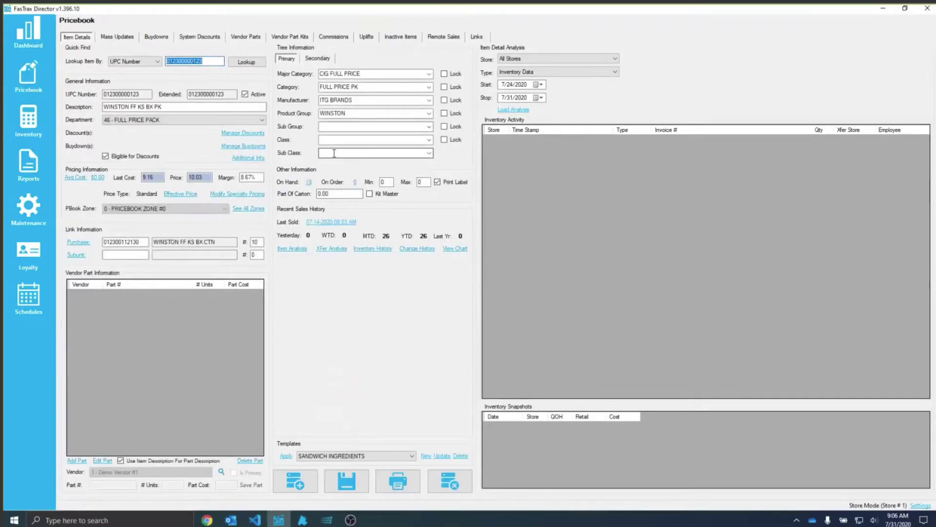
# Step: Review the Winston item's blank Sales, Inv Asset and COGS account fields, closing Additional Info unchanged
pyautogui.click(254, 159)
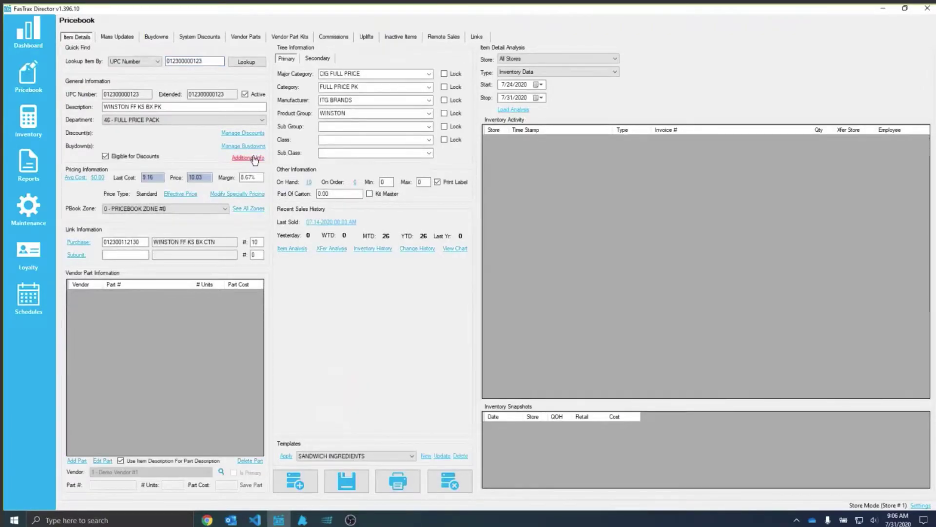
pyautogui.click(330, 172)
pyautogui.click(354, 185)
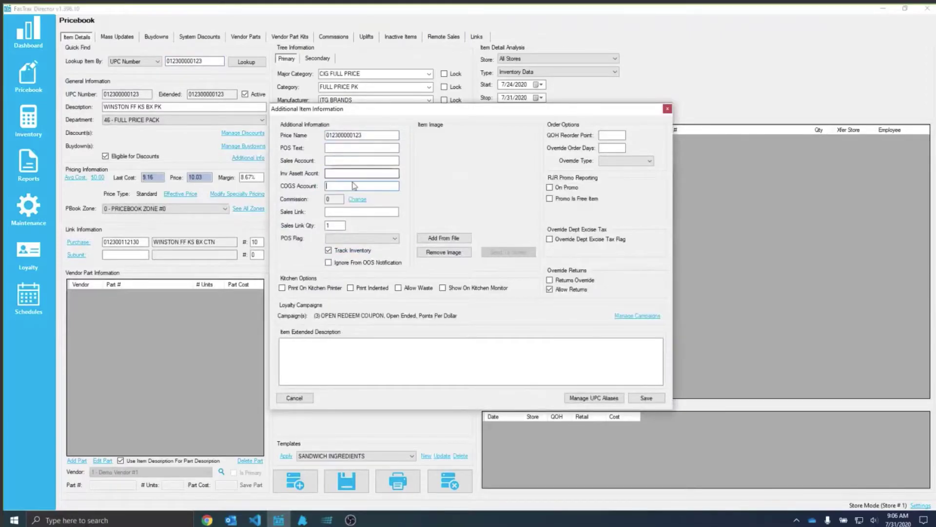
pyautogui.click(354, 161)
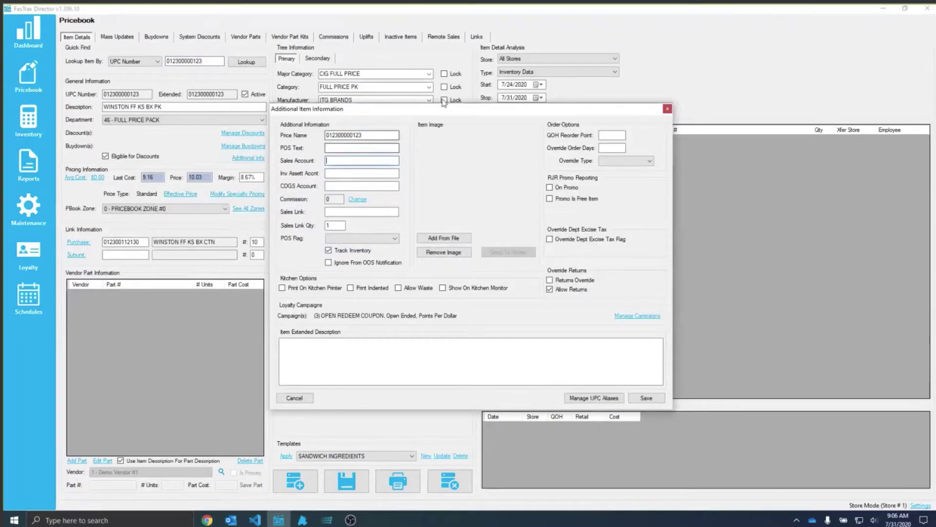
pyautogui.click(667, 108)
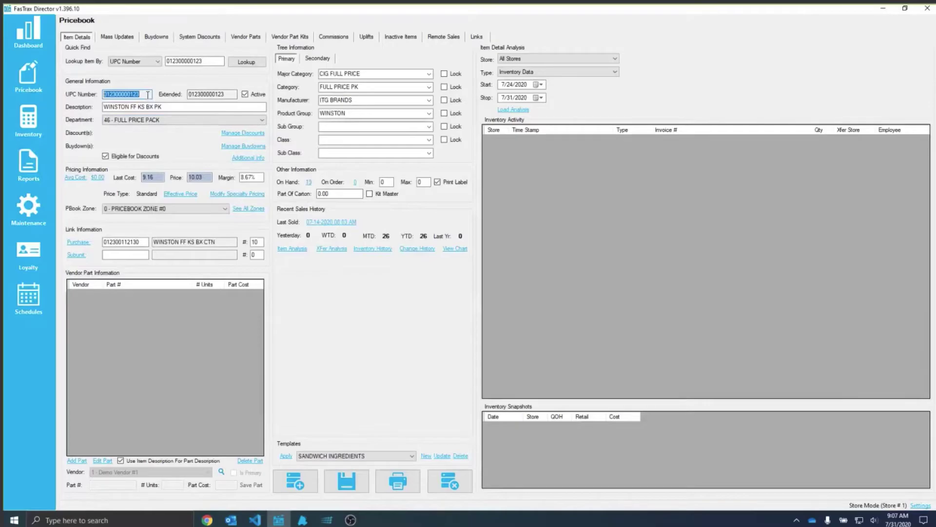
pyautogui.click(249, 159)
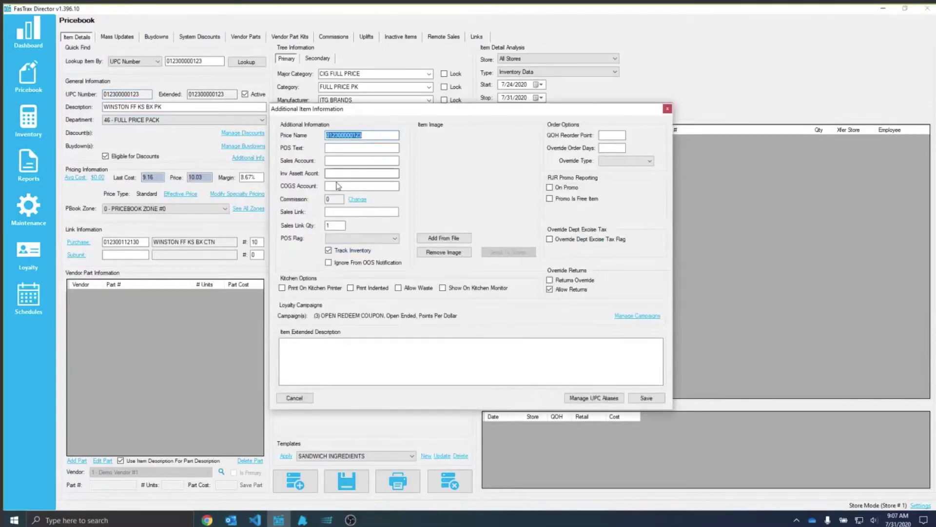
pyautogui.click(345, 173)
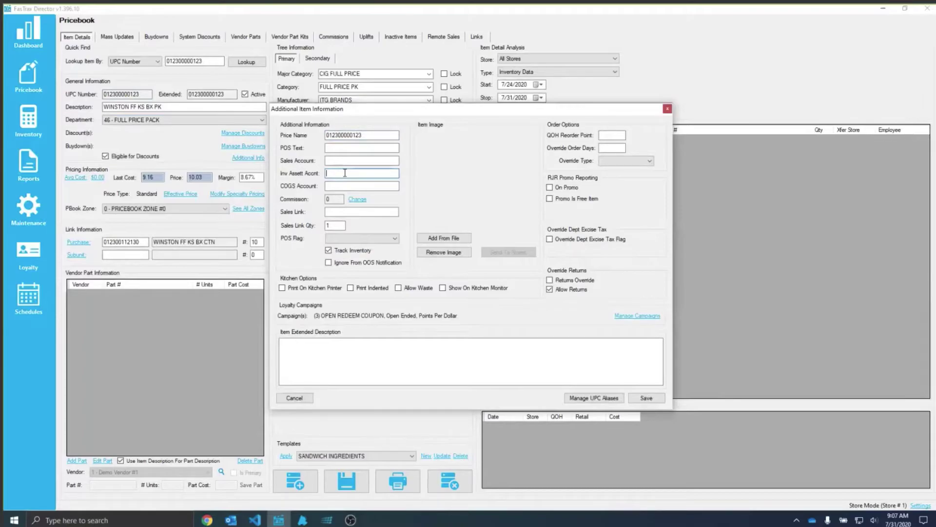
pyautogui.click(342, 159)
pyautogui.press('Tab')
pyautogui.press('Tab')
pyautogui.click(667, 109)
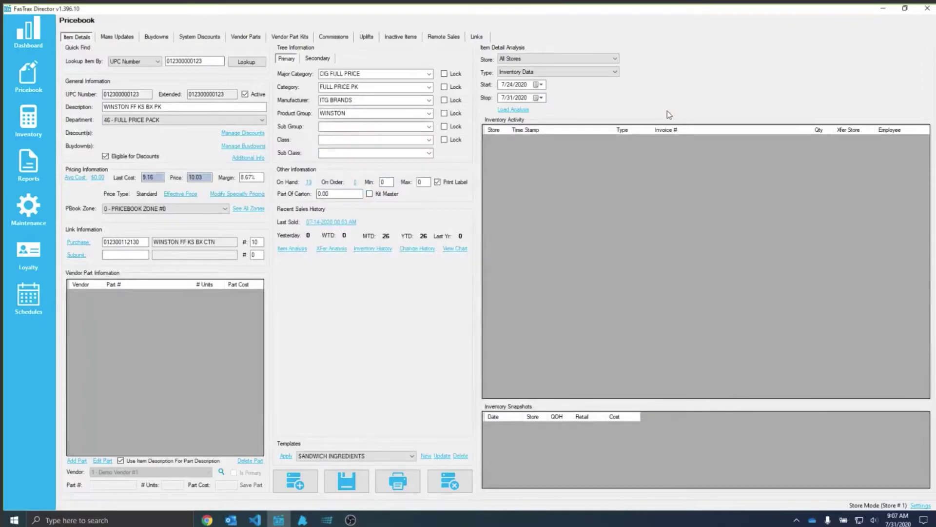
# Step: Check the MARLBORO PACK buydown's Account # field, then move on to System Discounts
pyautogui.click(163, 39)
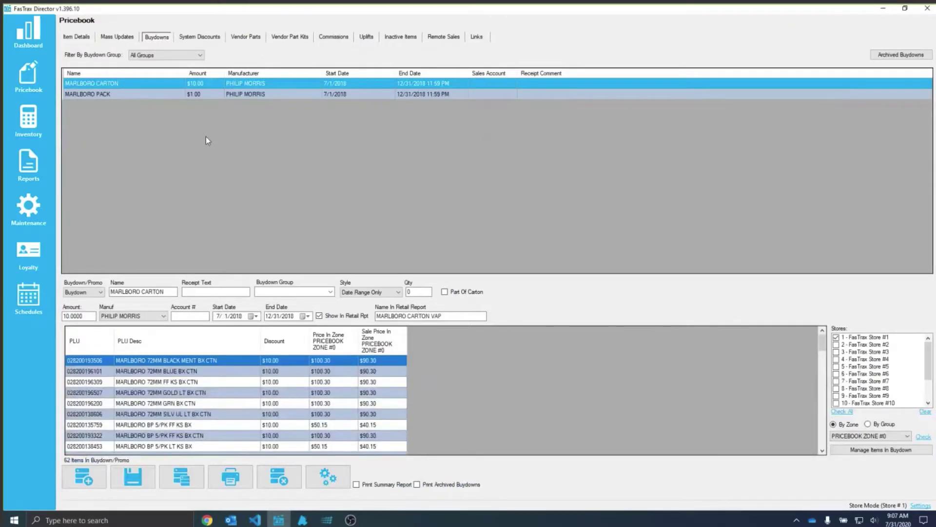
pyautogui.click(192, 317)
pyautogui.click(118, 81)
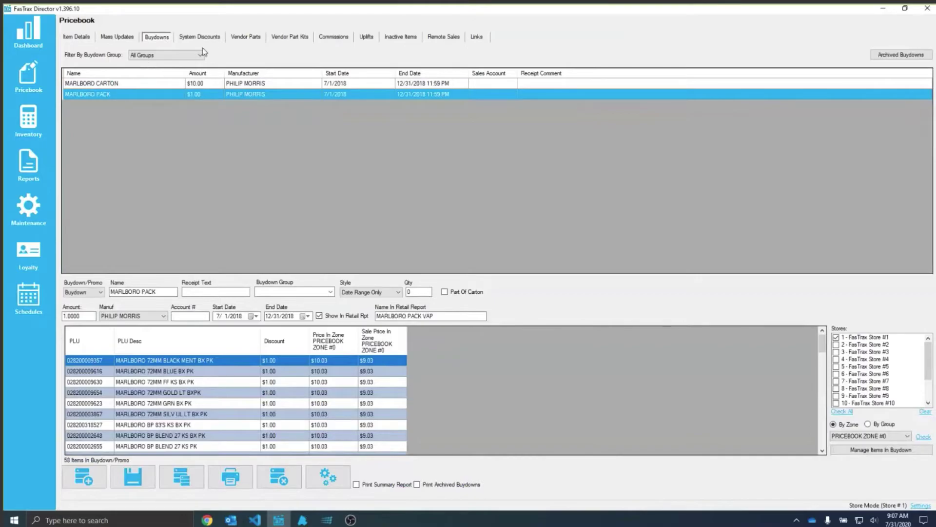
pyautogui.click(216, 39)
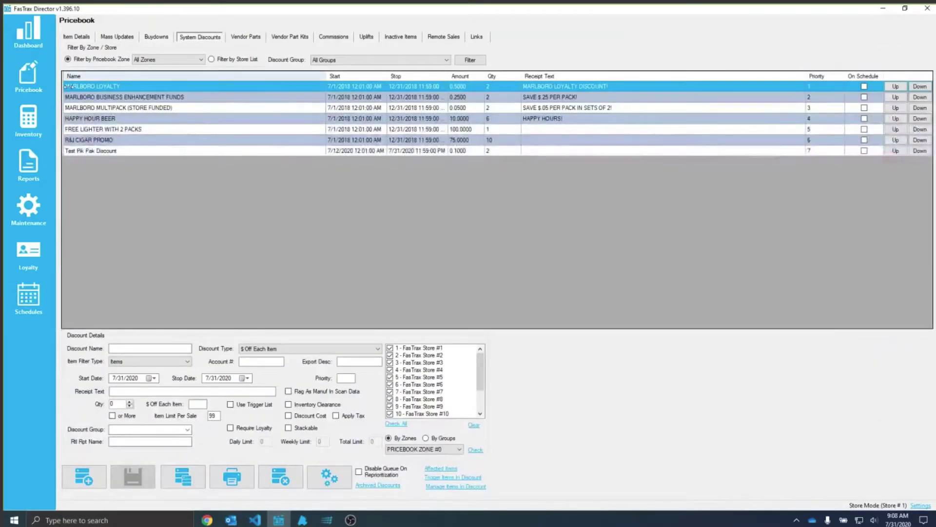
# Step: Check the Account # field on the MARLBORO LOYALTY, MARLBORO MULTIPACK and HAPPY HOUR BEER discounts
pyautogui.click(79, 88)
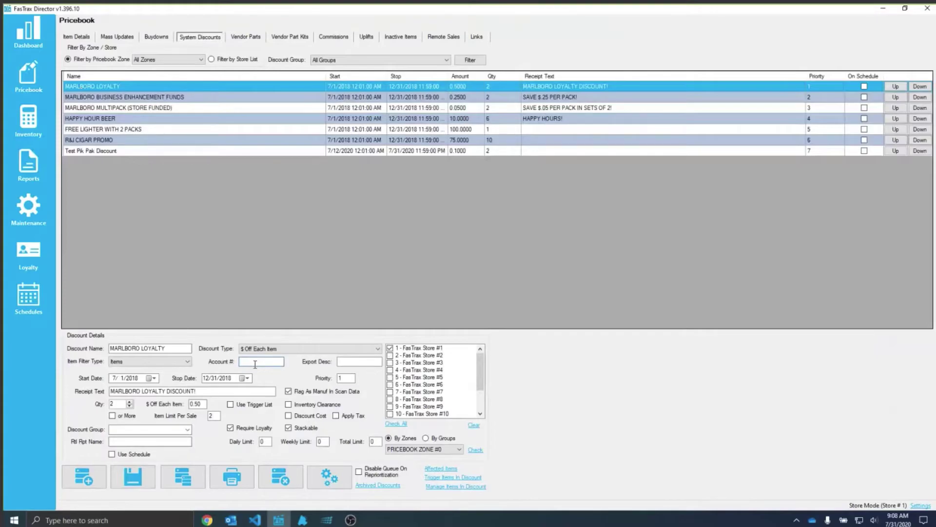
pyautogui.click(144, 106)
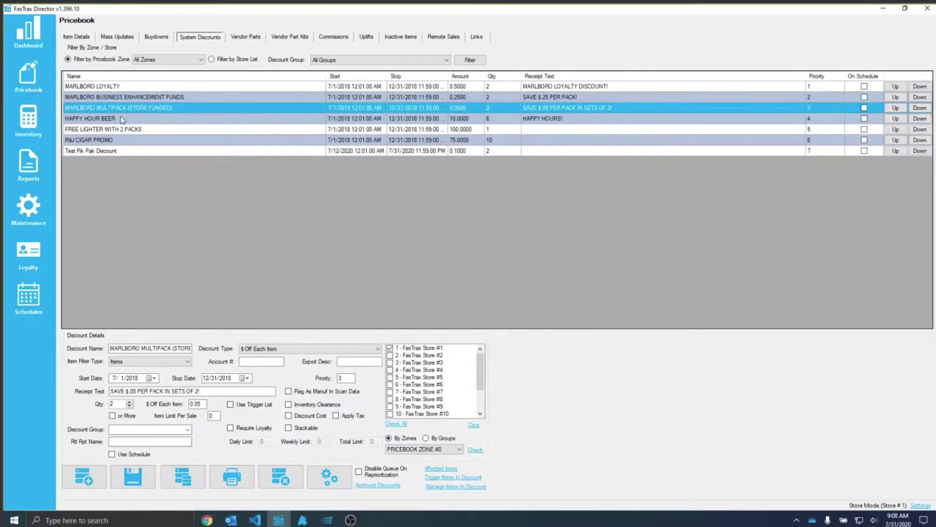
pyautogui.press('Down')
pyautogui.click(250, 360)
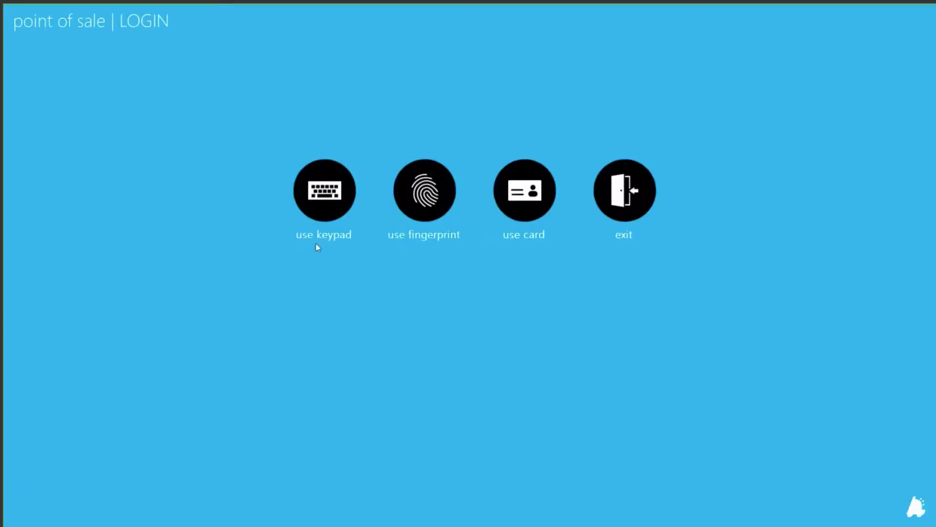
# Step: Log in to FasTrax POS as manager and reach the POS Button Editor through the settings
pyautogui.click(309, 203)
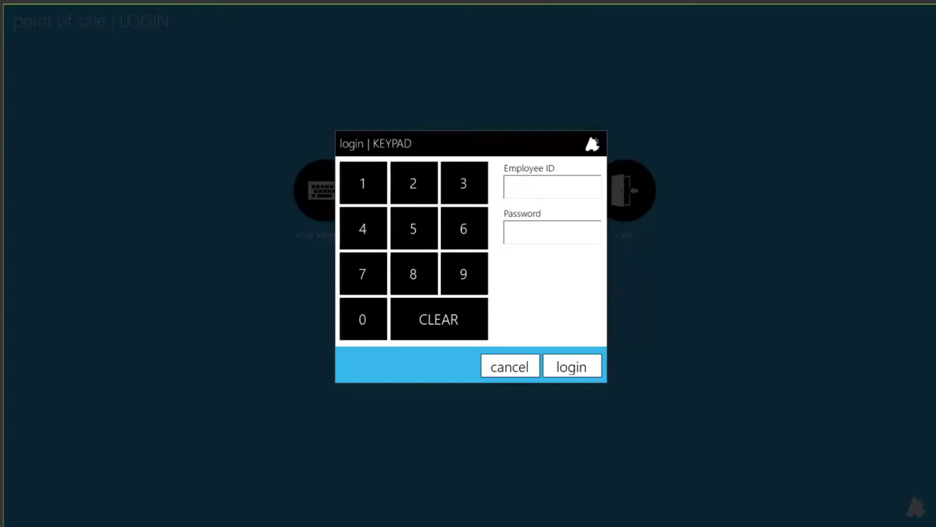
pyautogui.press('Return')
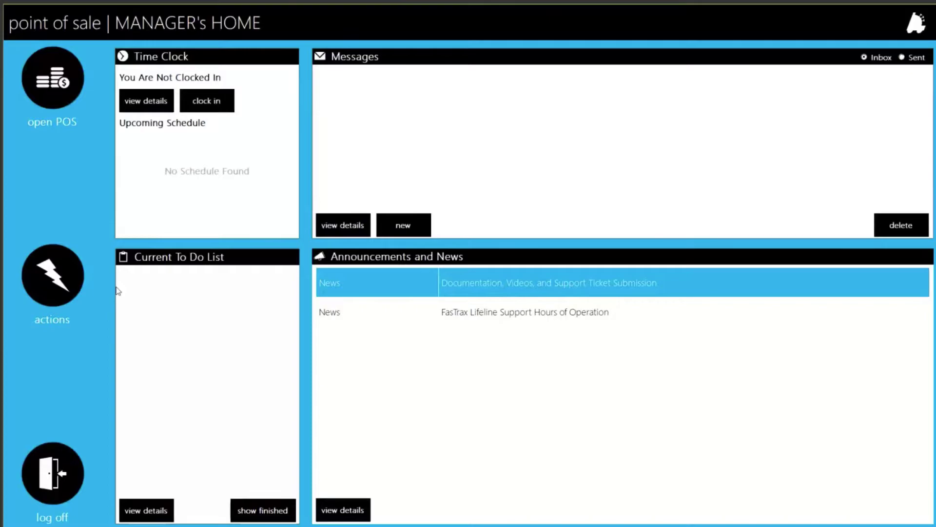
pyautogui.click(64, 269)
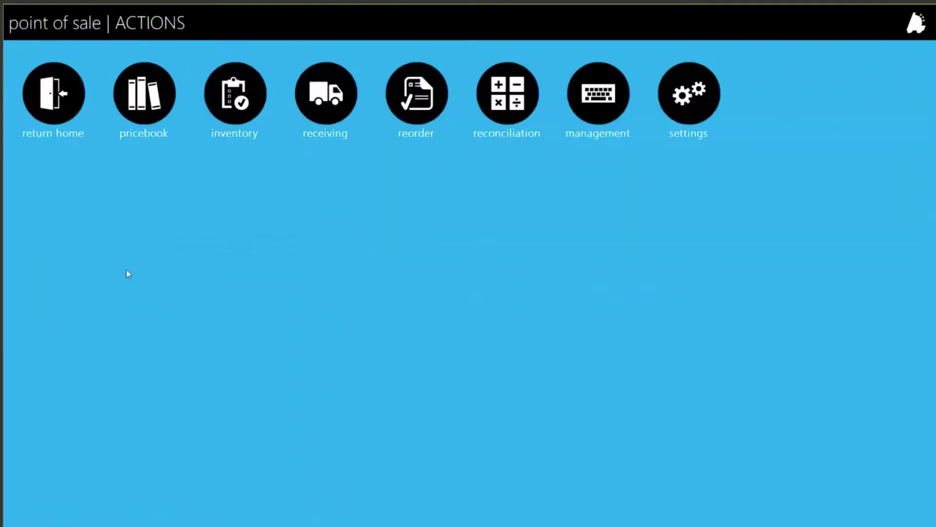
pyautogui.click(685, 100)
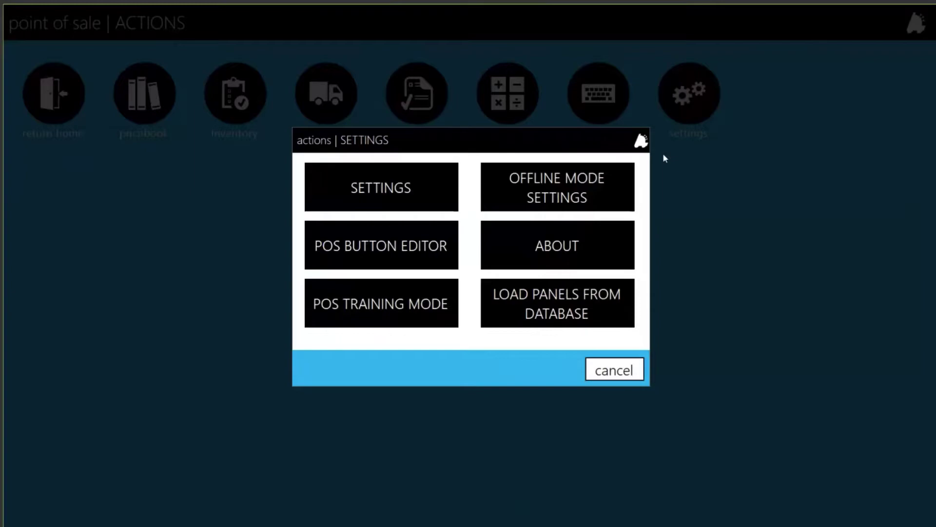
pyautogui.click(429, 247)
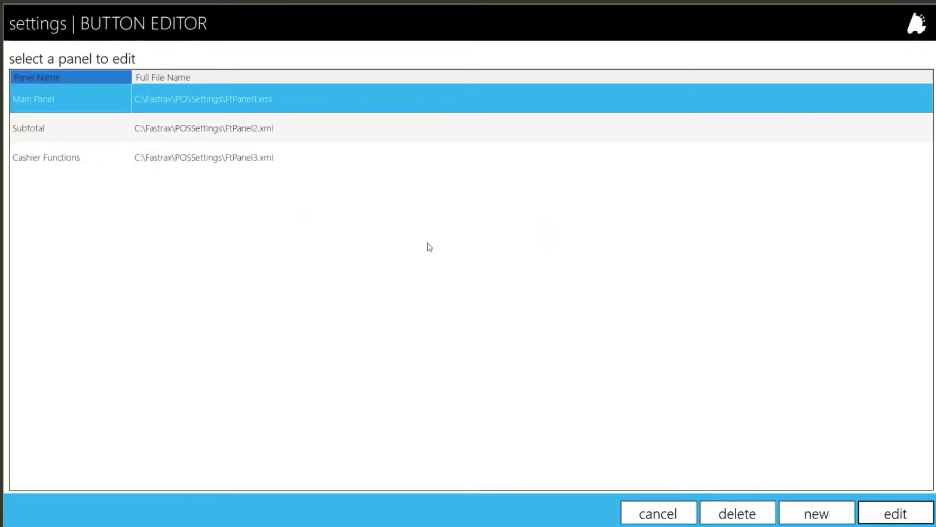
# Step: Open the Cashier Functions panel for editing and select its Pay In button
pyautogui.click(112, 168)
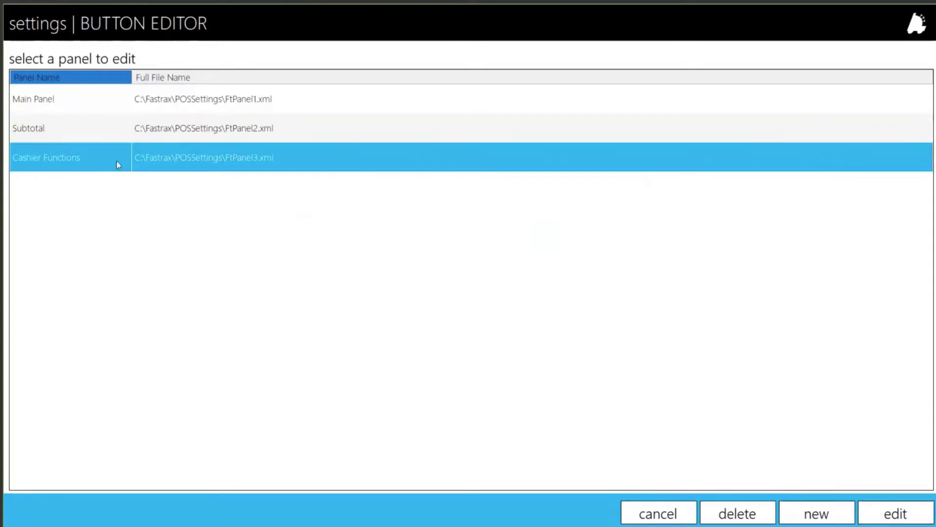
pyautogui.click(879, 515)
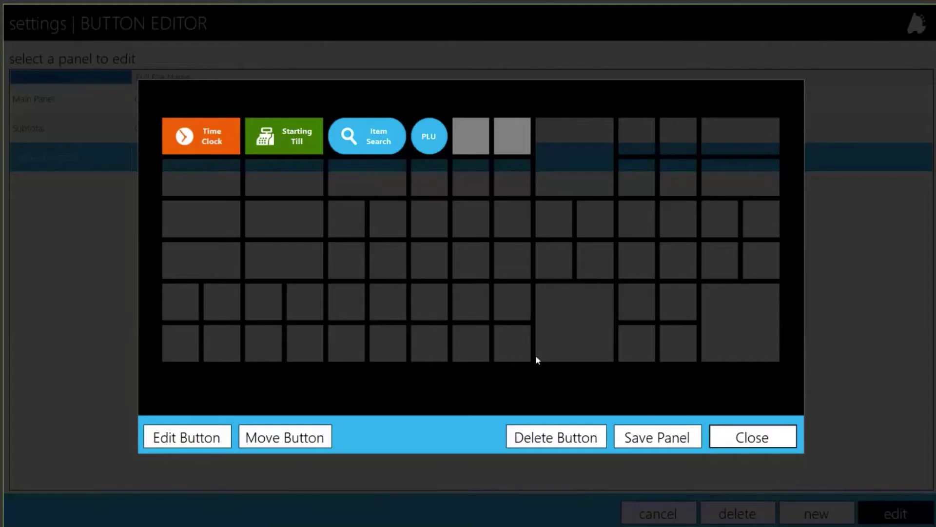
pyautogui.click(312, 218)
pyautogui.click(309, 261)
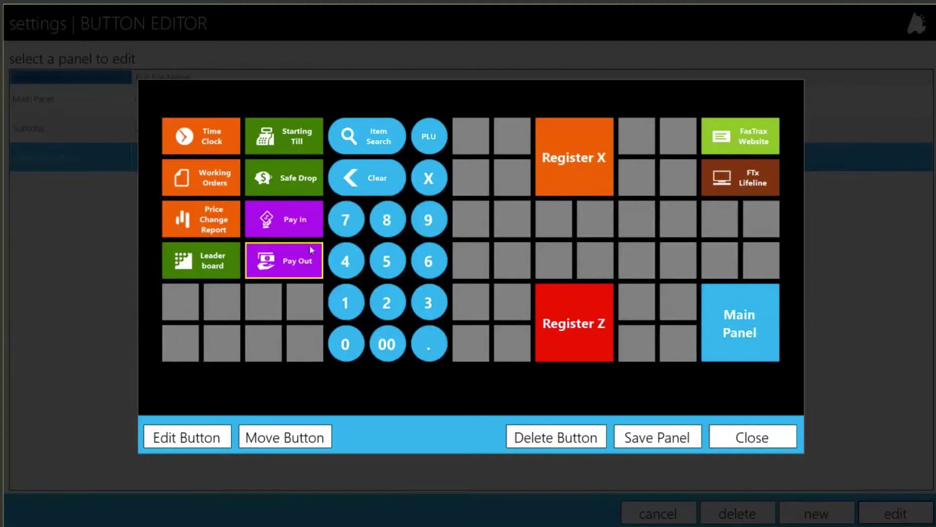
pyautogui.click(315, 231)
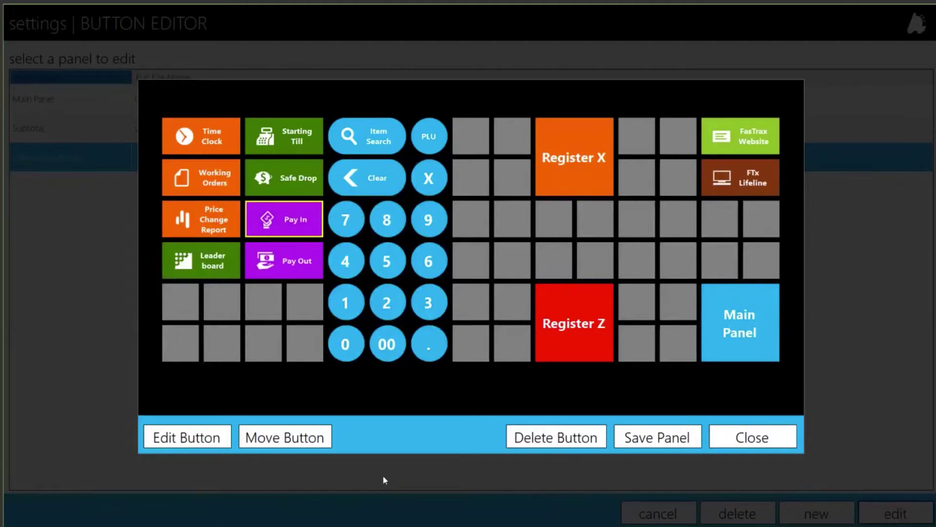
pyautogui.click(191, 444)
pyautogui.click(368, 305)
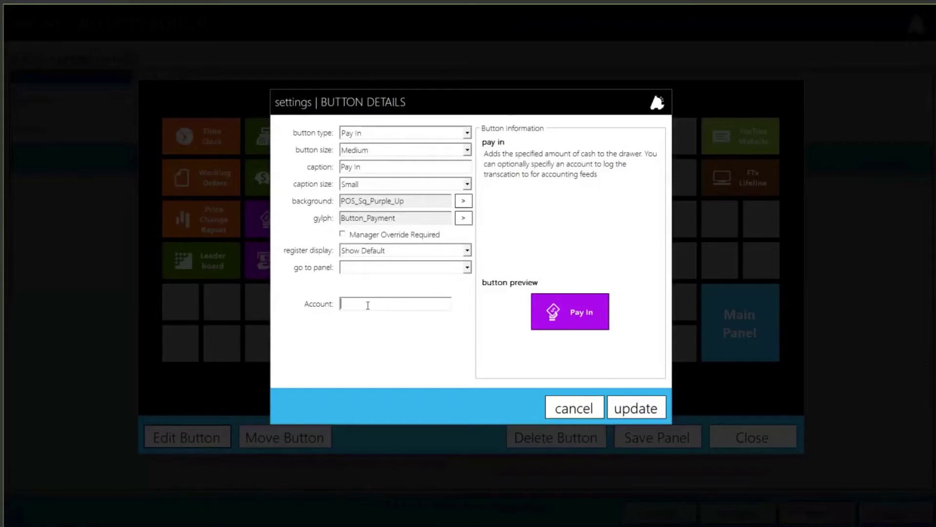
pyautogui.write('456789')
pyautogui.click(577, 411)
pyautogui.click(288, 264)
pyautogui.click(187, 438)
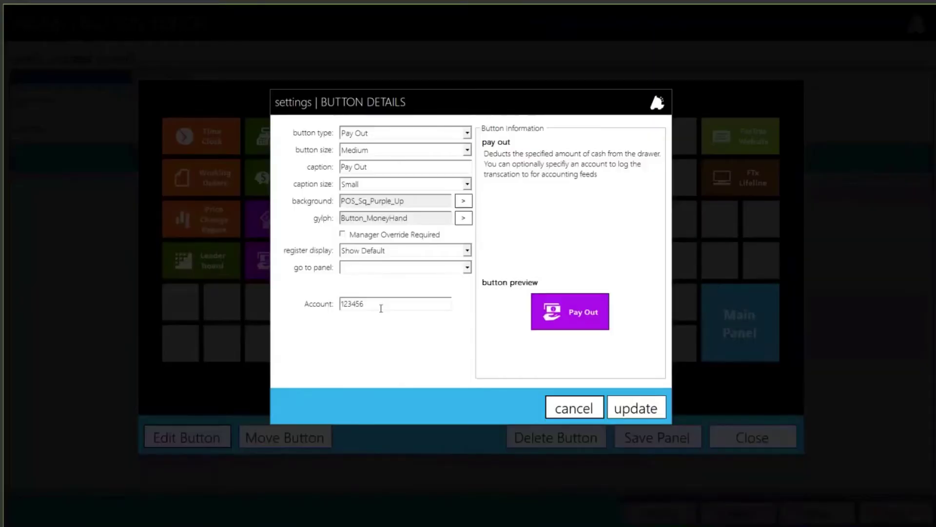
pyautogui.moveTo(380, 308); pyautogui.dragTo(325, 303)
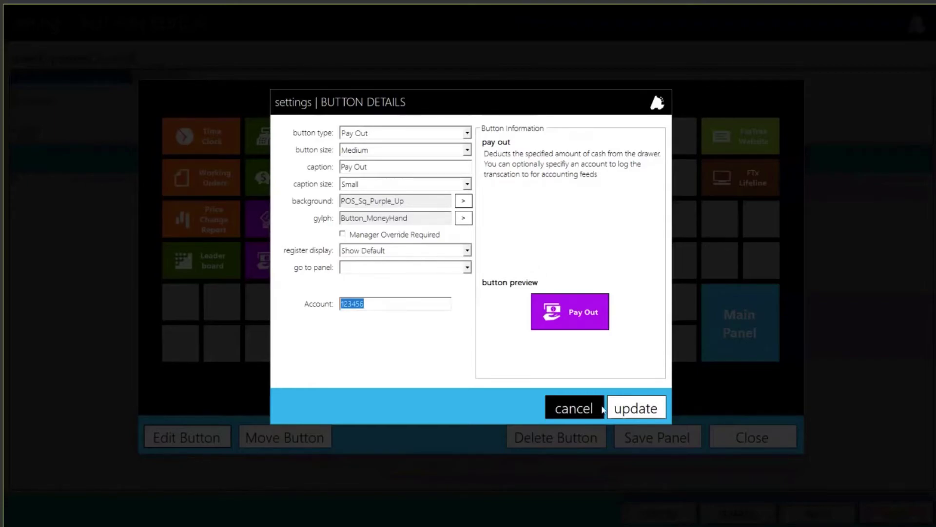
pyautogui.press('BackSpace')
pyautogui.click(602, 410)
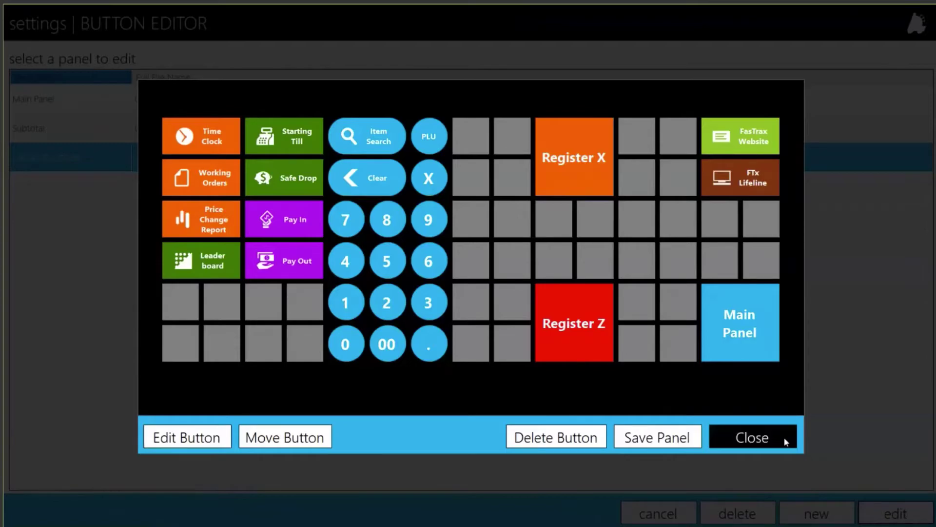
# Step: Leave the Cashier Functions editor without saving, log off and exit FasTrax POS
pyautogui.click(785, 442)
pyautogui.click(804, 465)
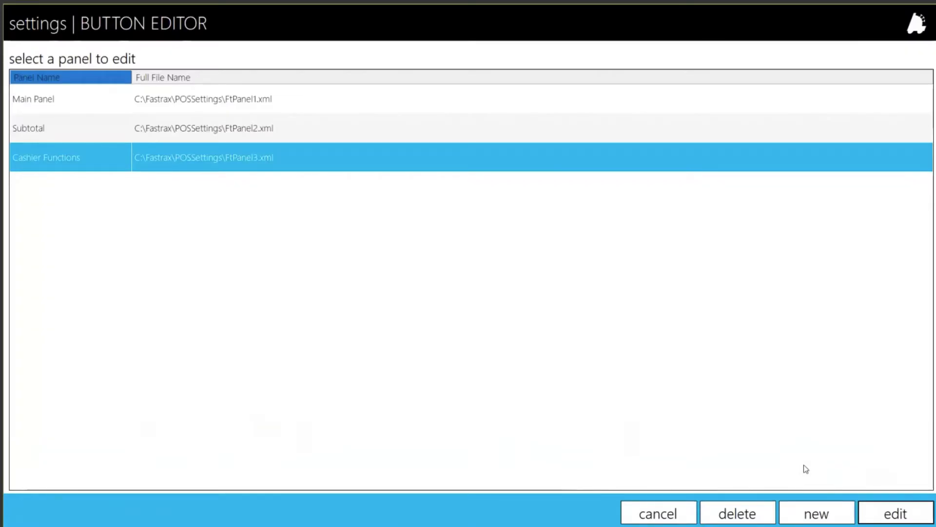
pyautogui.click(658, 513)
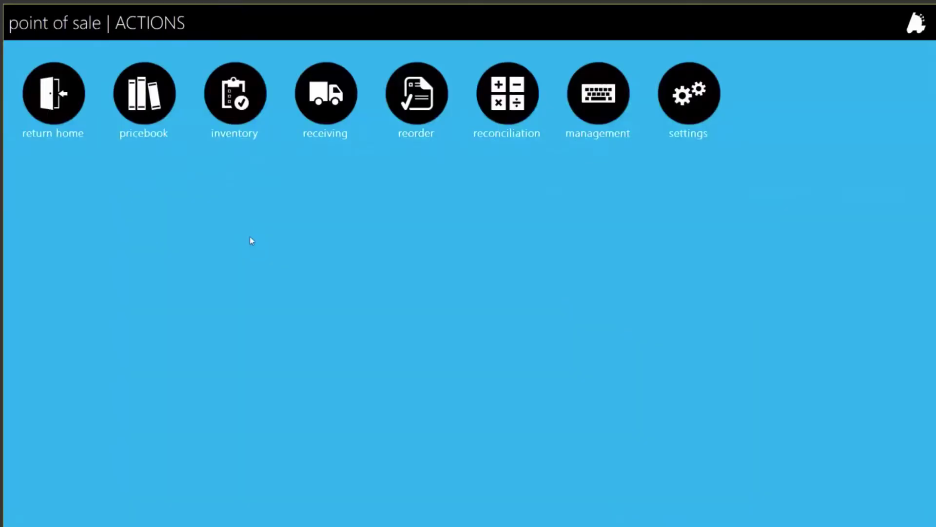
pyautogui.click(53, 93)
pyautogui.click(53, 473)
pyautogui.click(625, 191)
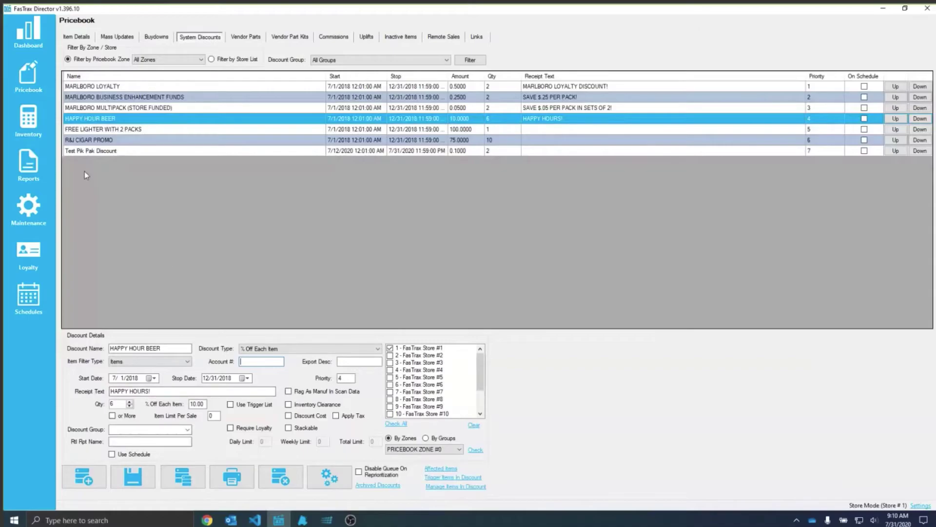
# Step: Open Manage Account Codes for the TCS export format and check the Other Pay Ins and Other Payout codes
pyautogui.click(40, 163)
pyautogui.click(317, 38)
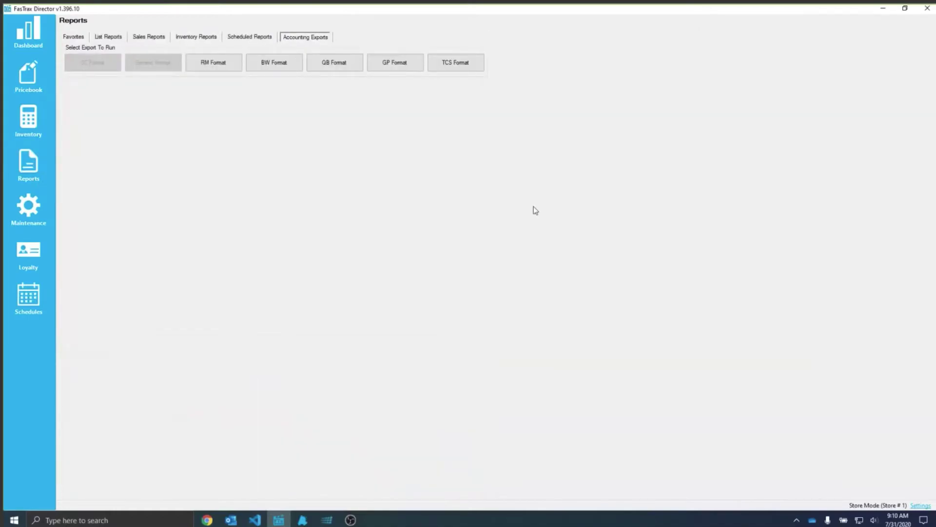
pyautogui.click(460, 61)
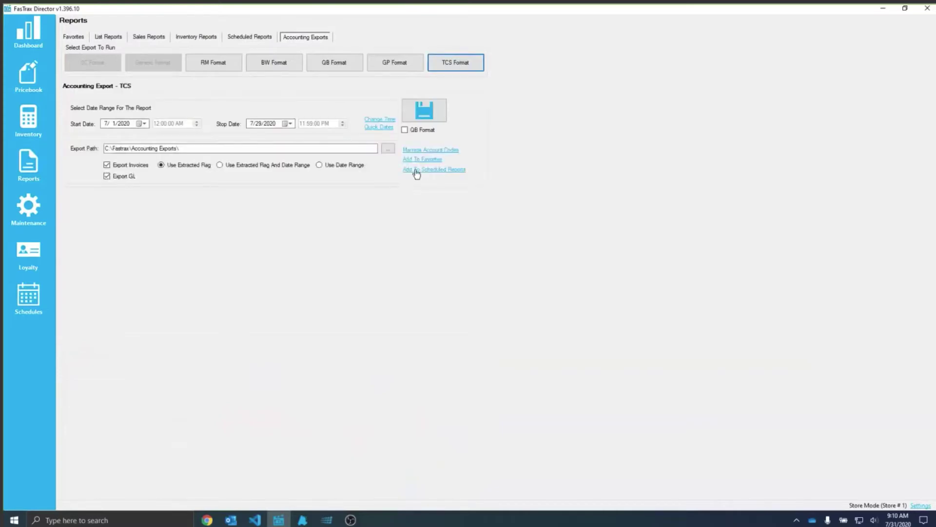
pyautogui.click(441, 150)
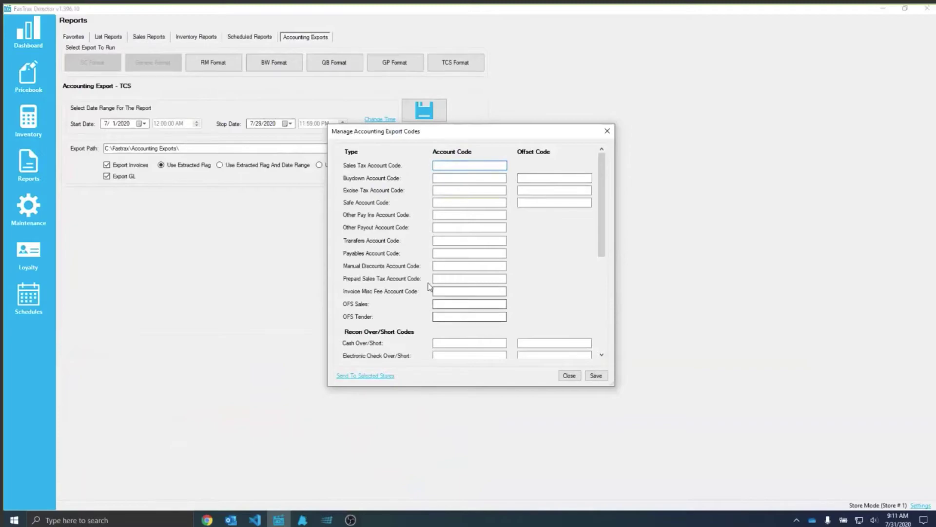
pyautogui.click(437, 215)
pyautogui.click(440, 228)
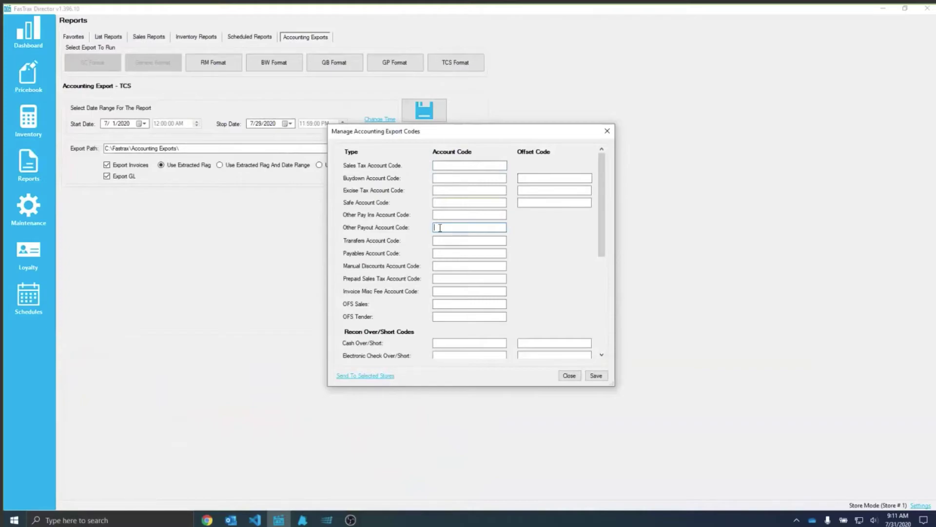
pyautogui.write('654')
pyautogui.click(442, 217)
pyautogui.write('543')
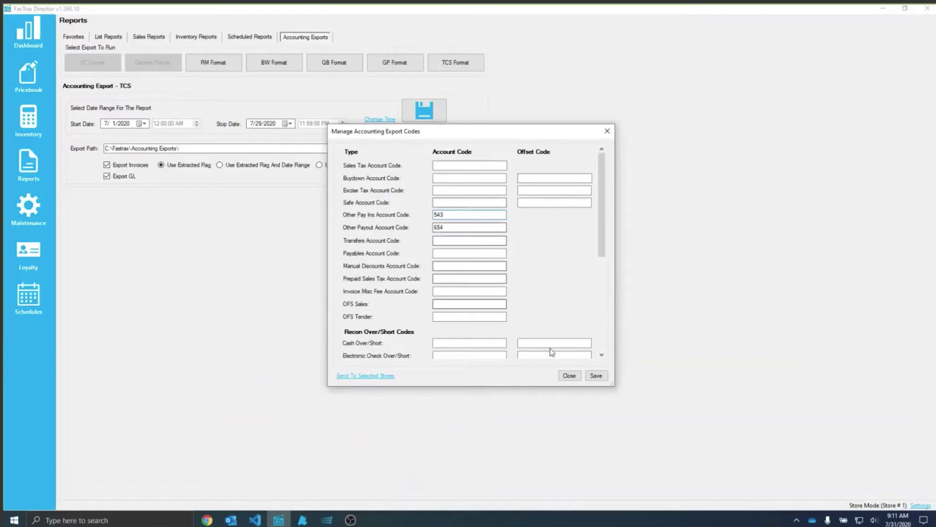
pyautogui.press('BackSpace')
pyautogui.press('BackSpace')
pyautogui.press('BackSpace')
pyautogui.press('Tab')
pyautogui.press('BackSpace')
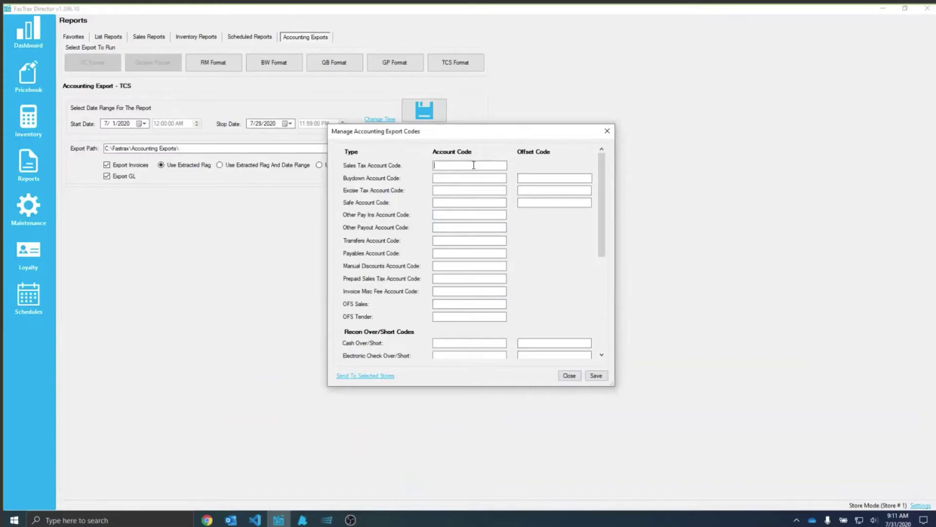
pyautogui.click(460, 178)
pyautogui.click(451, 189)
pyautogui.click(438, 202)
pyautogui.click(440, 226)
pyautogui.click(436, 241)
pyautogui.click(437, 252)
pyautogui.click(441, 252)
pyautogui.click(439, 264)
pyautogui.click(439, 278)
pyautogui.click(456, 290)
pyautogui.click(469, 304)
pyautogui.click(446, 316)
# Step: Review the Debit Card and Loyalty Coupon Over/Short codes in the TCS codes list
pyautogui.scroll(-5, 502, 276)
pyautogui.scroll(3, 503, 277)
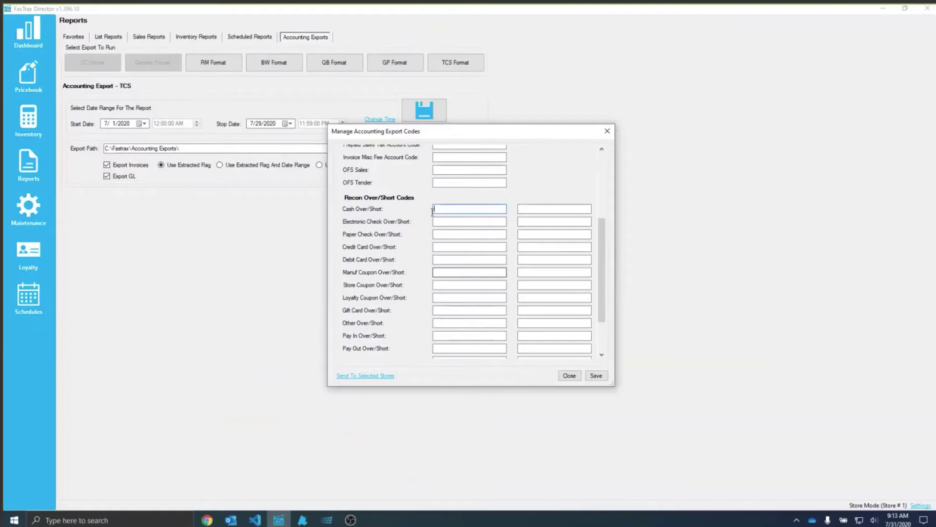
pyautogui.click(444, 259)
pyautogui.click(446, 297)
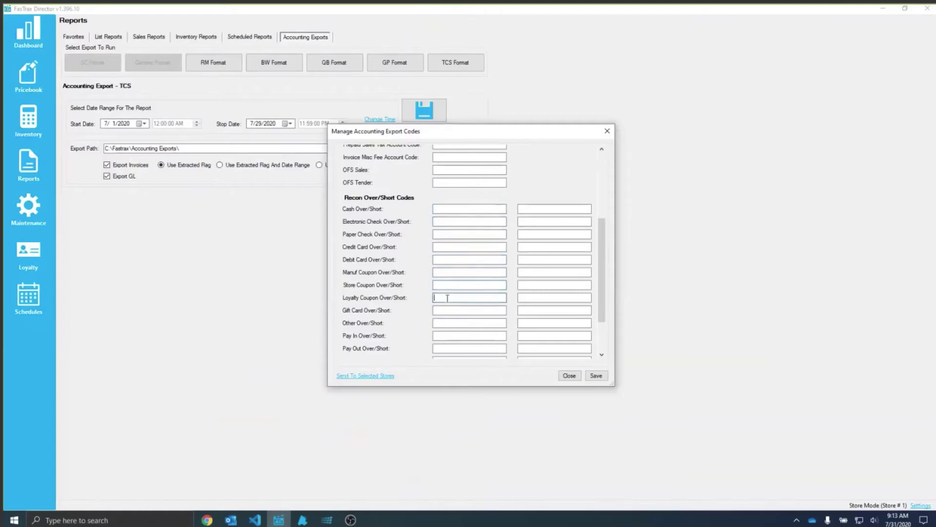
pyautogui.scroll(-2, 447, 297)
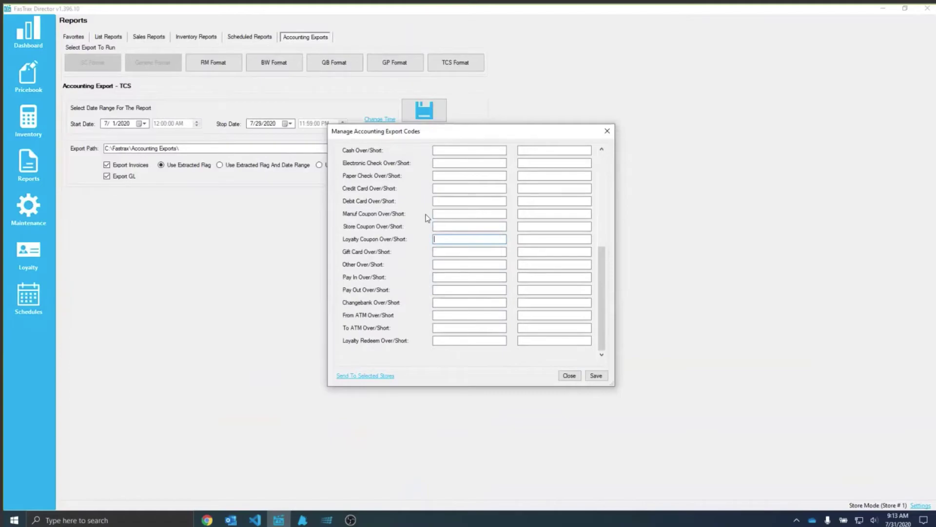
pyautogui.scroll(1, 469, 244)
pyautogui.scroll(-1, 467, 289)
pyautogui.scroll(3, 464, 289)
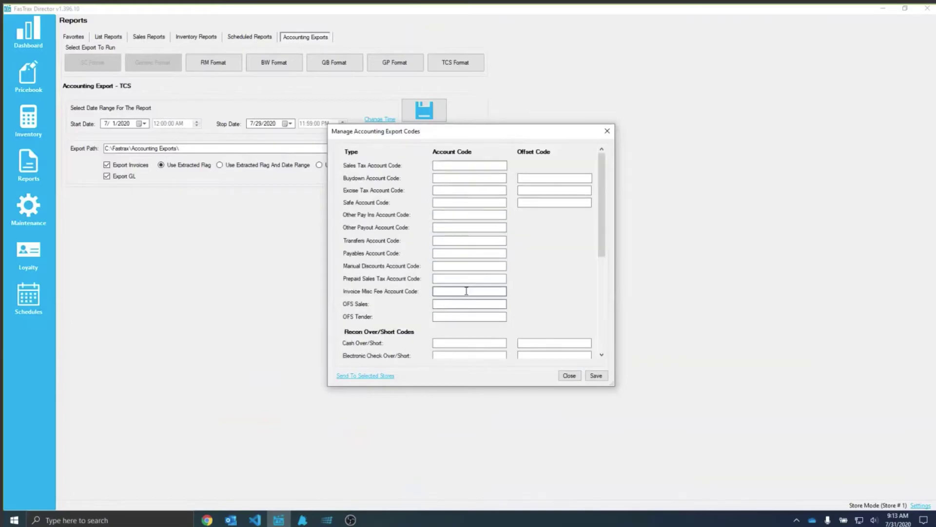
# Step: Review the Buydown and Excise Tax offset codes and Pay Out Over/Short code, then close the list
pyautogui.click(562, 177)
pyautogui.click(553, 190)
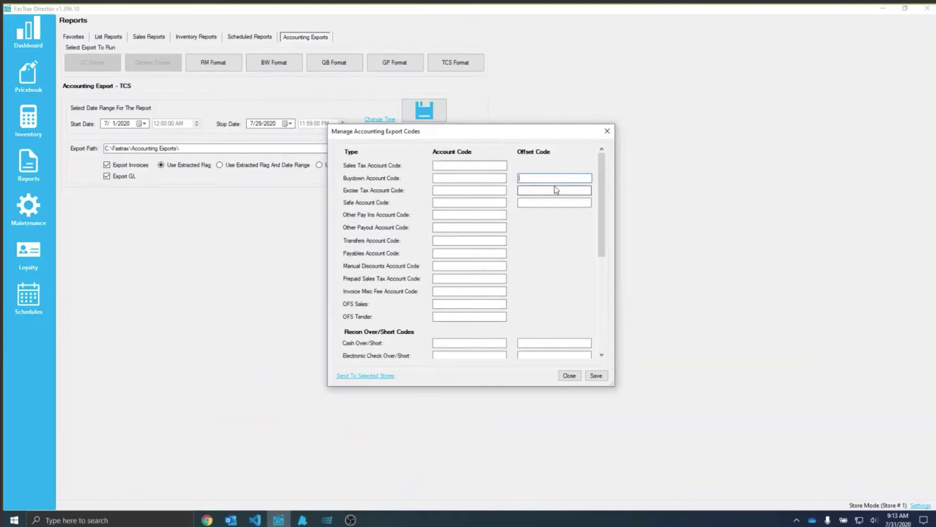
pyautogui.click(543, 179)
pyautogui.scroll(-5, 567, 287)
pyautogui.click(567, 289)
pyautogui.scroll(10, 551, 300)
pyautogui.click(567, 376)
# Step: Switch to QB Format and check its Tax Rate 1 code and the Accounts Payable and Inventory Asset names
pyautogui.click(350, 66)
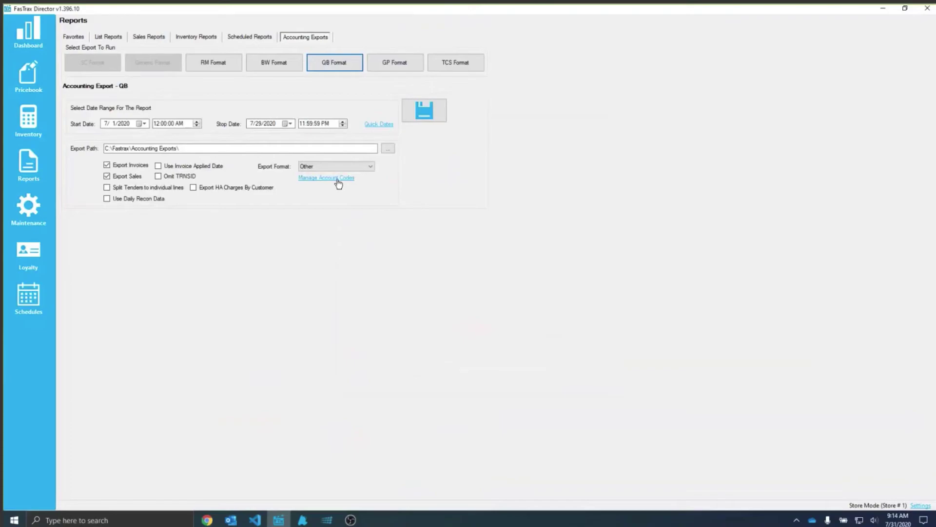
pyautogui.click(337, 179)
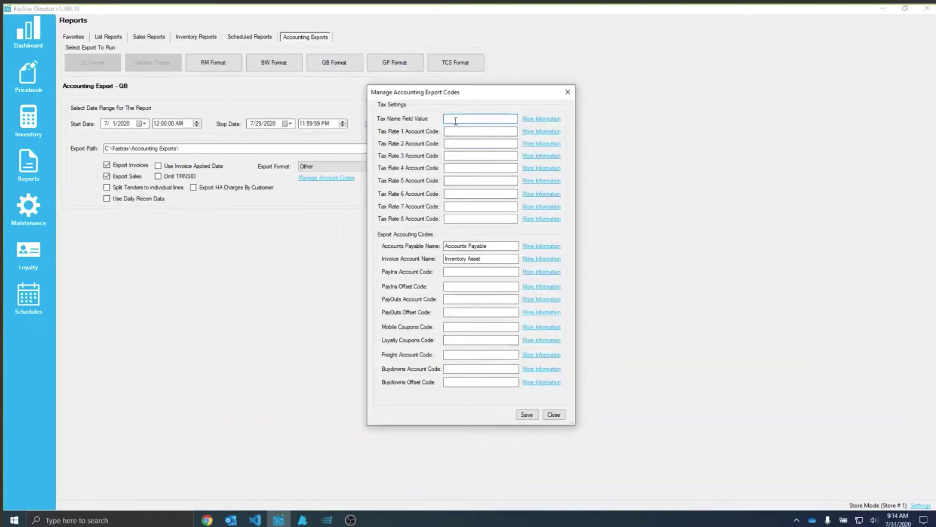
pyautogui.click(454, 131)
pyautogui.moveTo(487, 246); pyautogui.dragTo(436, 247)
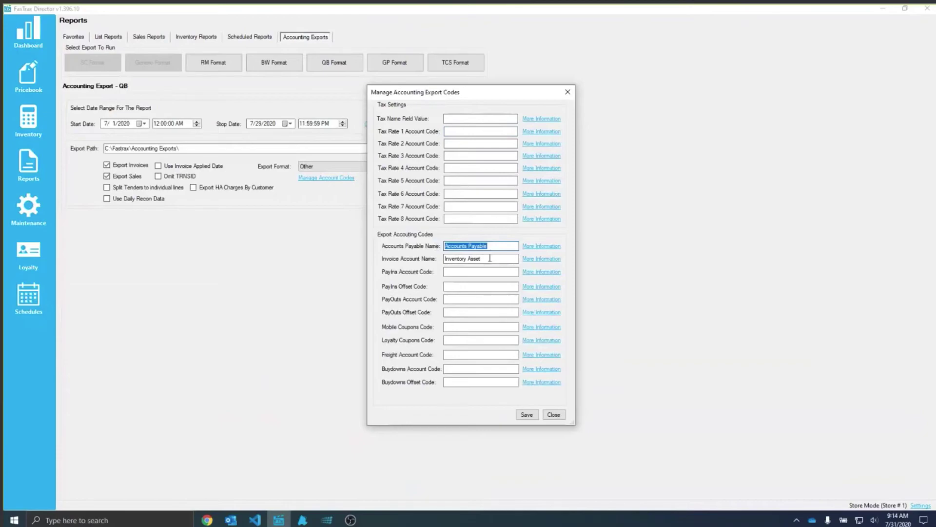
pyautogui.click(493, 256)
pyautogui.moveTo(483, 258); pyautogui.dragTo(474, 257)
# Step: Check the PayIns, Mobile Coupons, Loyalty Coupons, Freight and Buydowns codes, then close the QB codes list
pyautogui.click(476, 271)
pyautogui.click(465, 325)
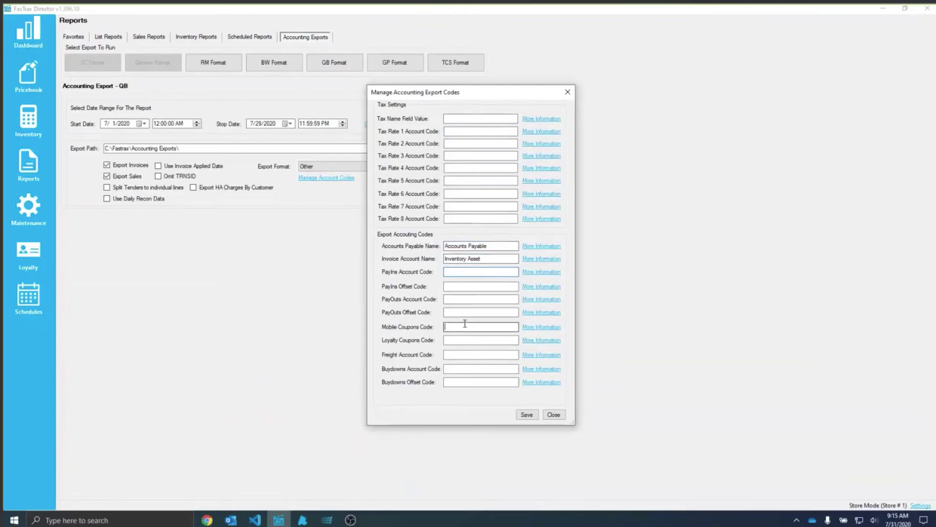
pyautogui.click(452, 342)
pyautogui.click(456, 356)
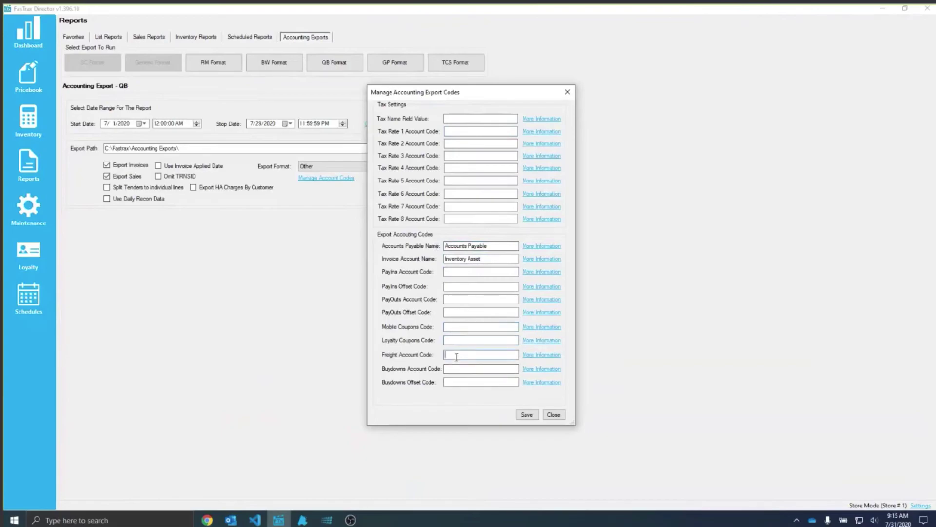
pyautogui.click(449, 381)
pyautogui.click(555, 415)
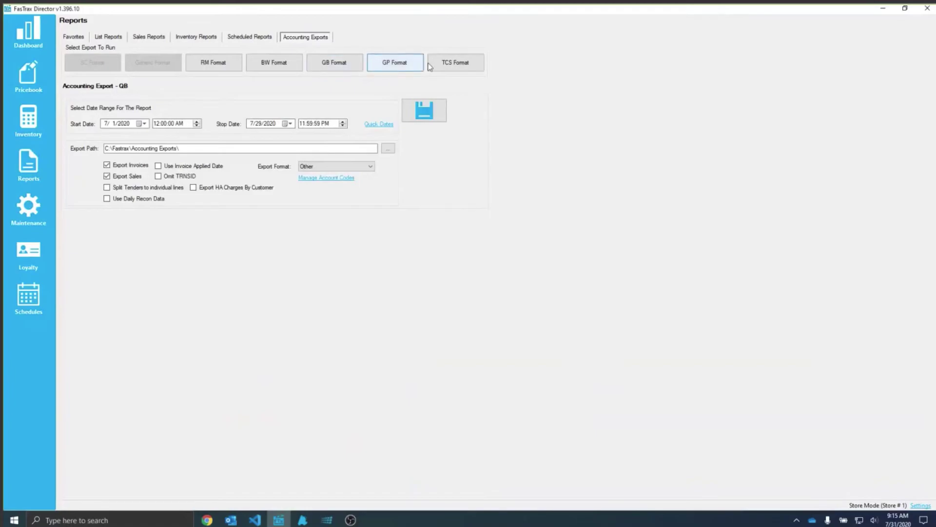
# Step: Enable the QB Format option on the TCS export and recheck the QB account codes
pyautogui.click(469, 63)
pyautogui.click(427, 129)
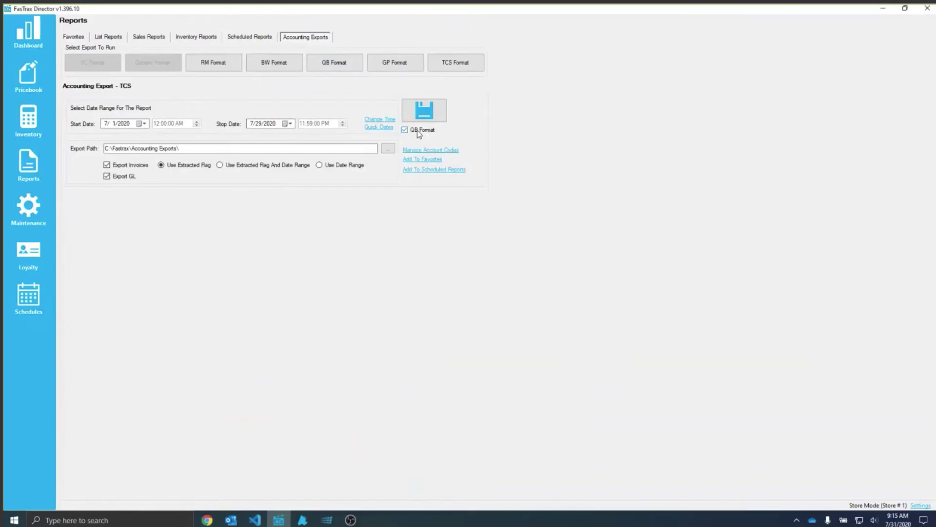
pyautogui.click(360, 69)
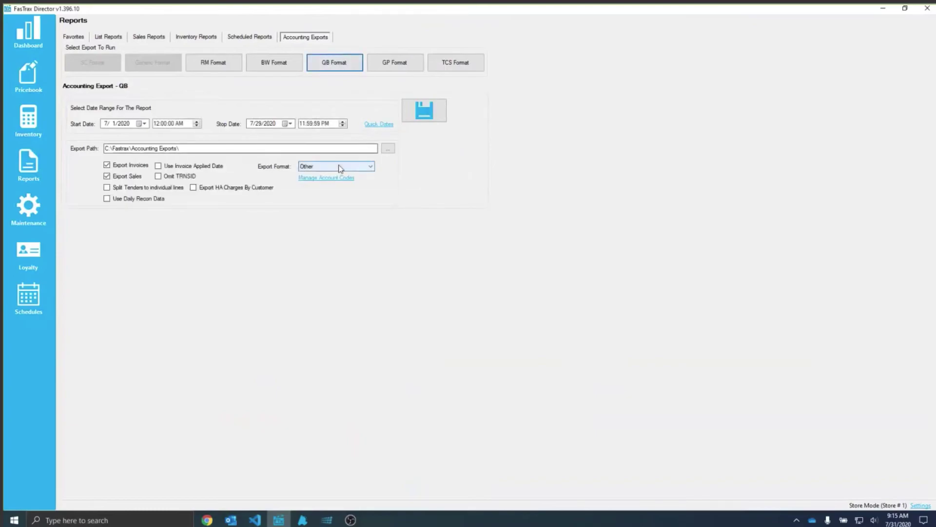
pyautogui.click(327, 178)
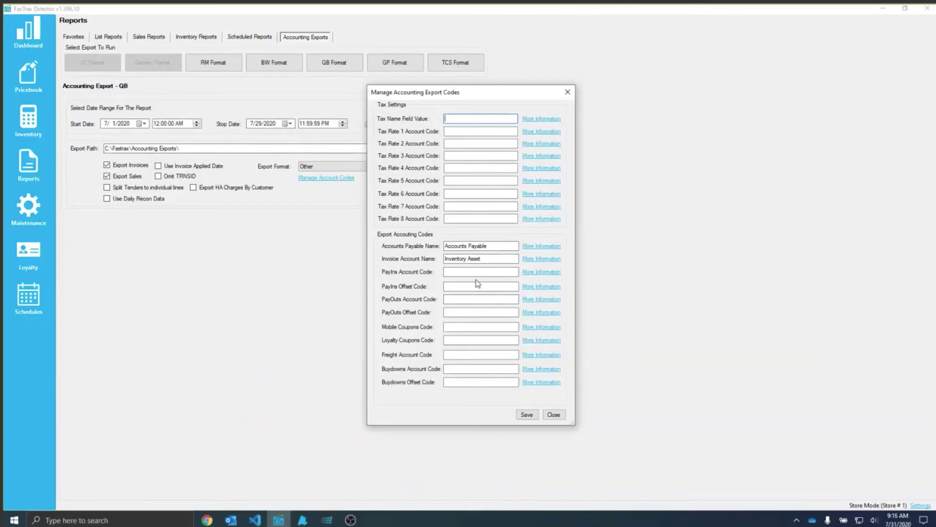
pyautogui.click(567, 92)
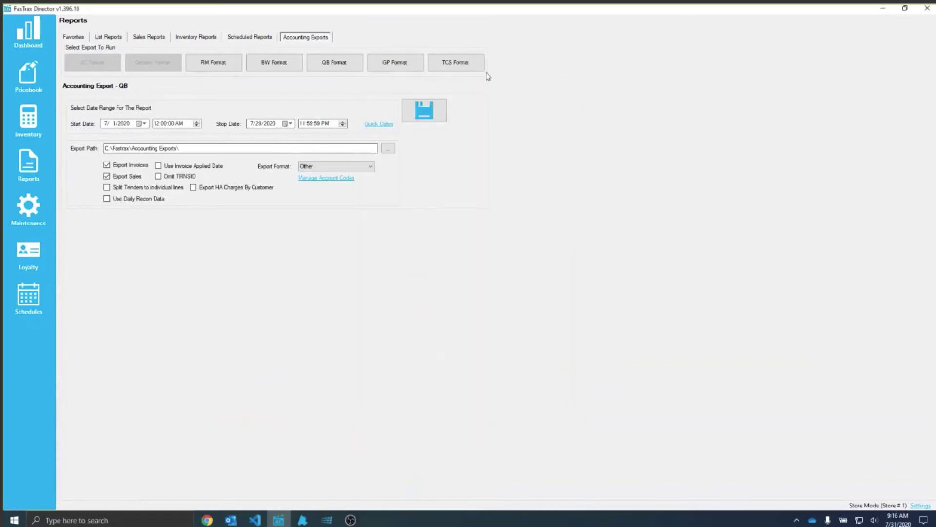
# Step: Recheck the TCS account codes, then move through the QB and TCS formats to GP Format
pyautogui.click(481, 68)
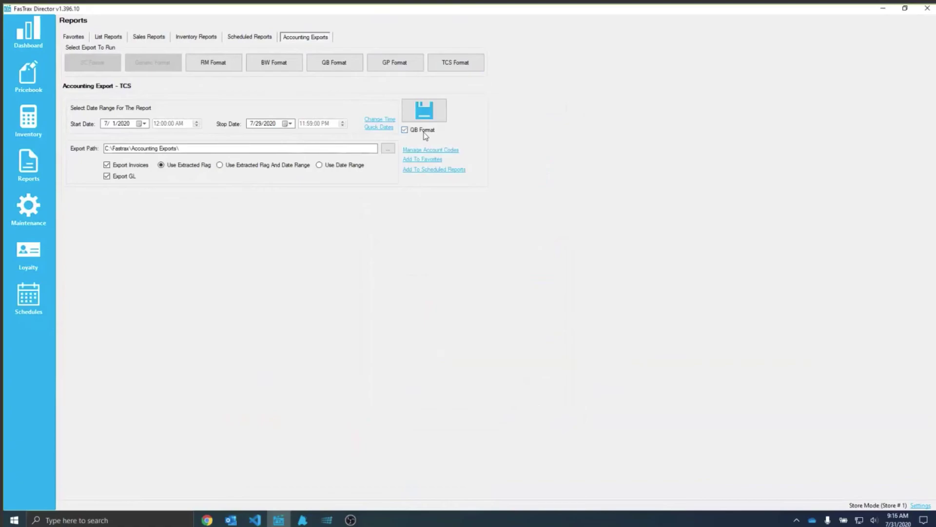
pyautogui.click(430, 149)
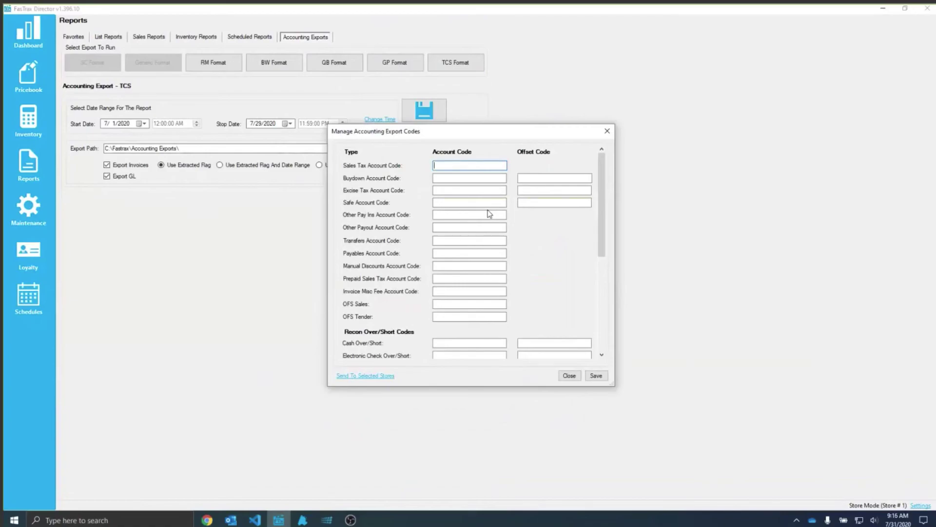
pyautogui.click(607, 132)
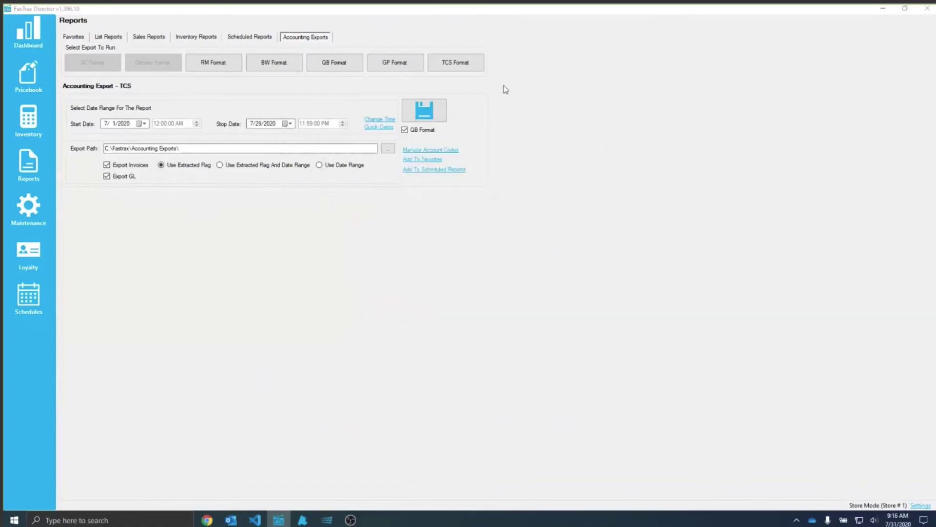
pyautogui.click(343, 69)
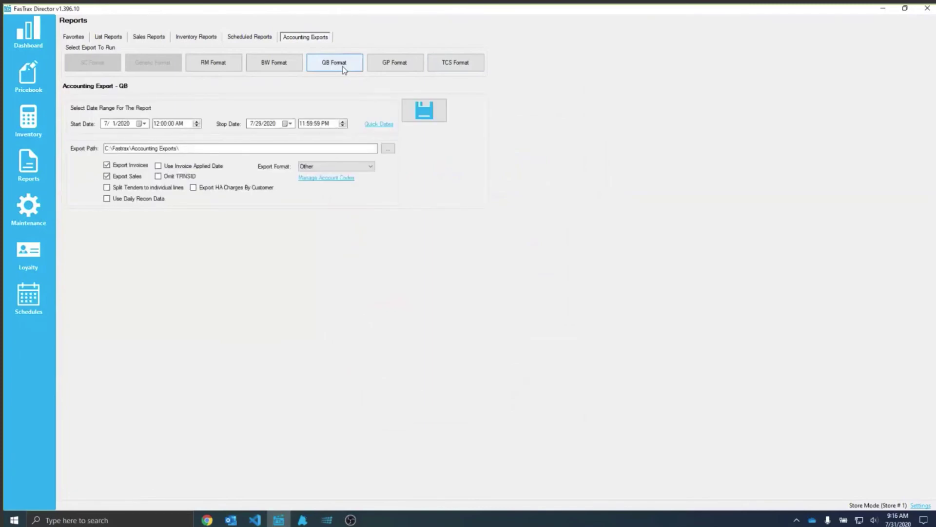
pyautogui.click(466, 63)
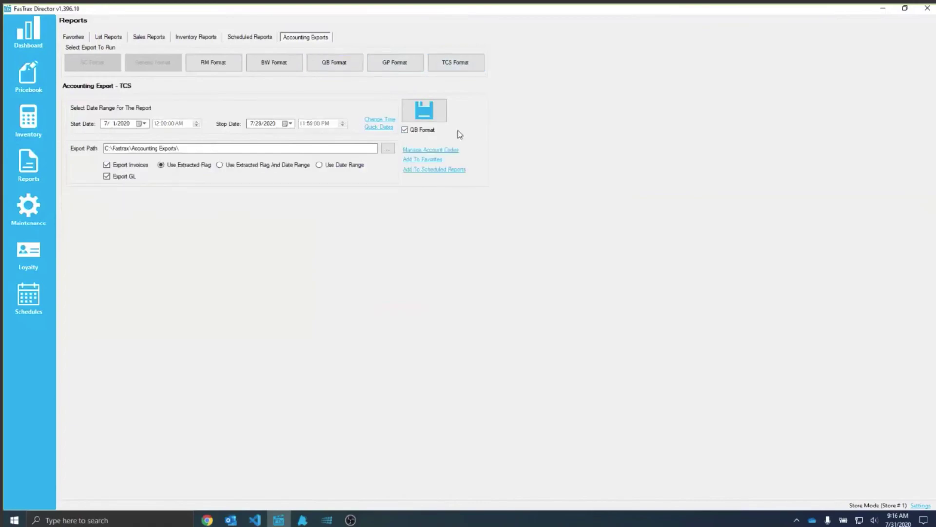
pyautogui.click(395, 63)
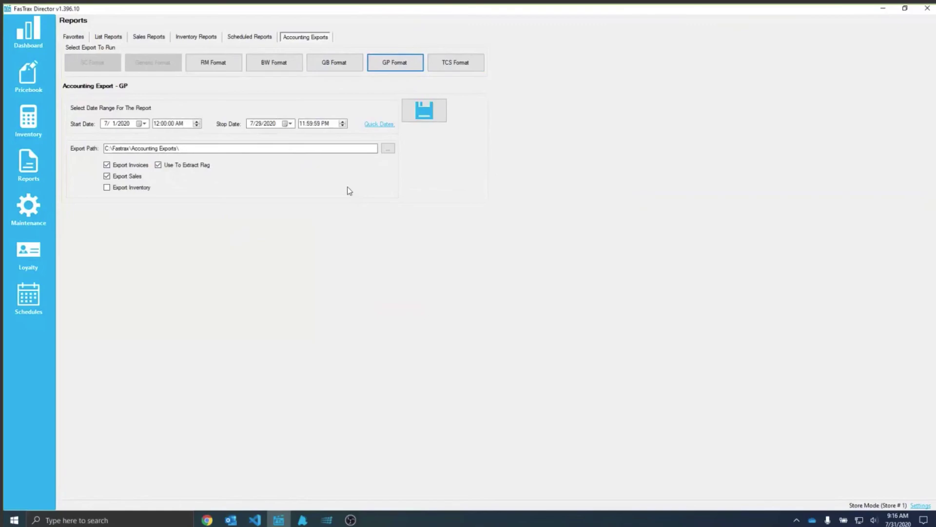
# Step: Show the BW Format export settings, then the RM Format settings
pyautogui.click(286, 67)
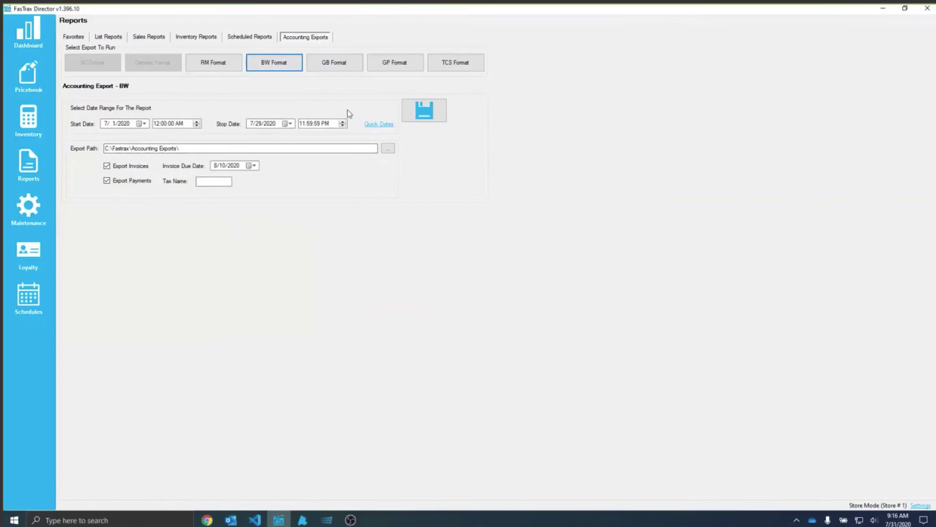
pyautogui.click(225, 66)
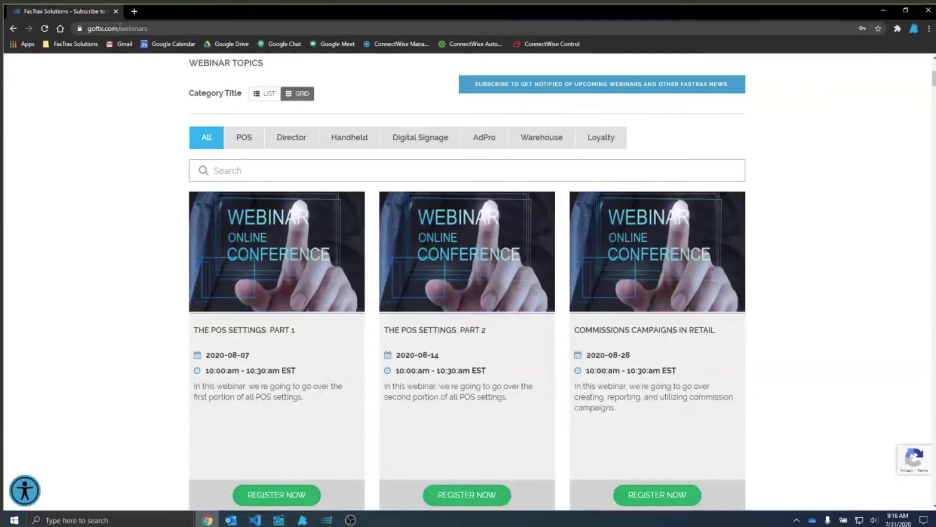
# Step: Load goftx.com, go to FTX Lifeline, and open the webinars page from its support tiles
pyautogui.click(120, 28)
pyautogui.write('goftx.com')
pyautogui.press('Return')
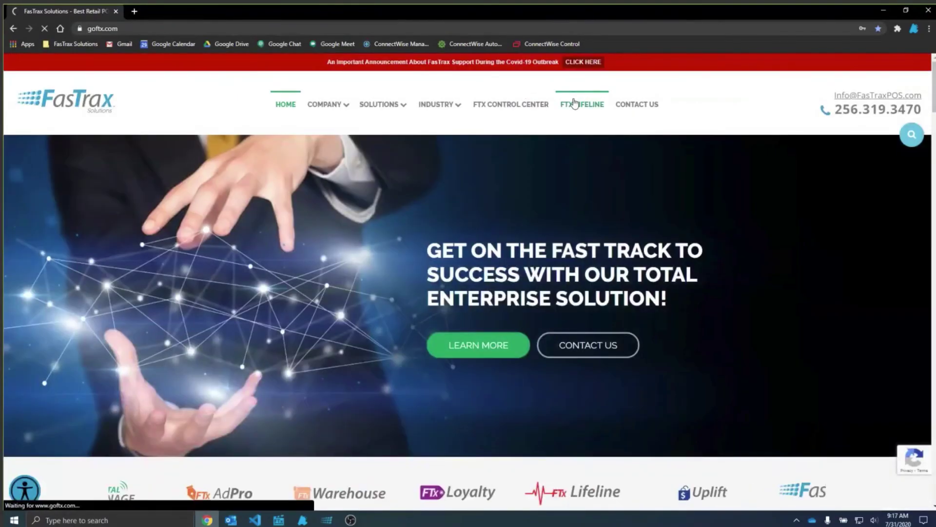
pyautogui.click(575, 103)
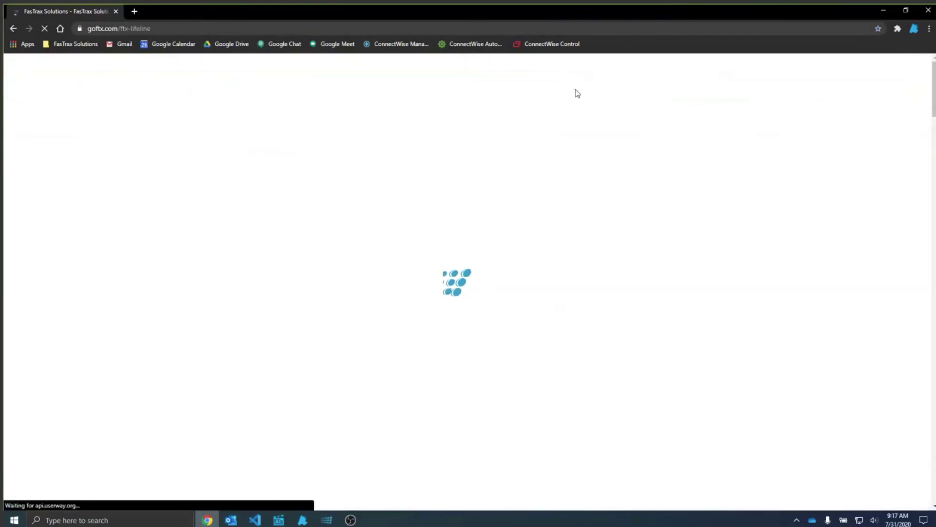
pyautogui.scroll(-10, 582, 278)
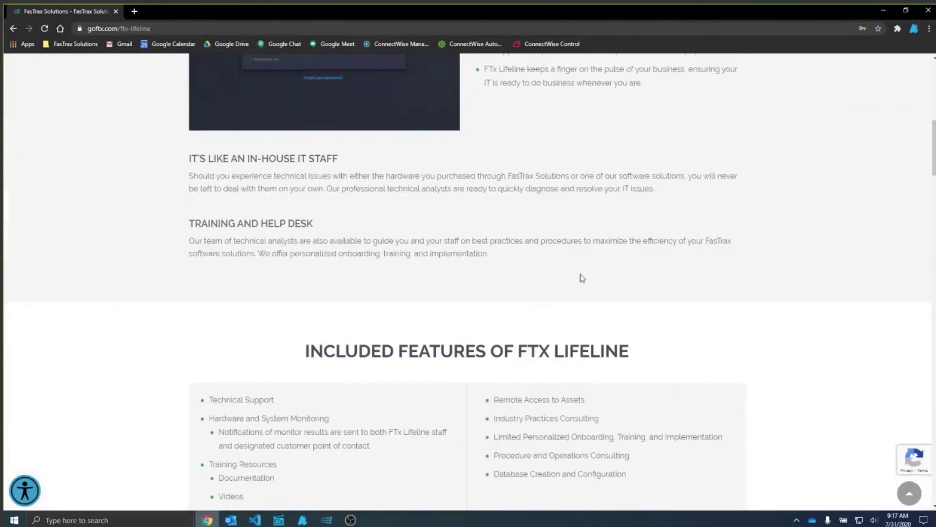
pyautogui.scroll(-5, 581, 276)
pyautogui.scroll(-8, 582, 277)
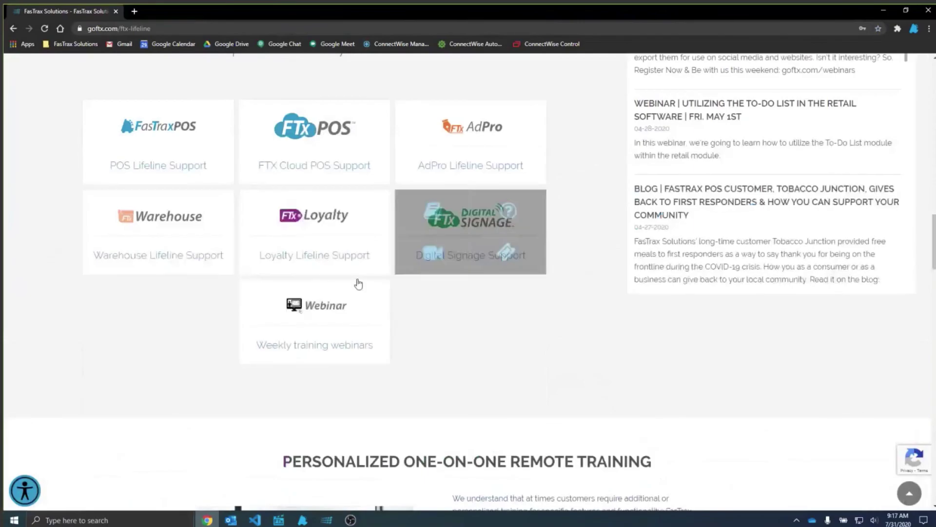
pyautogui.click(290, 307)
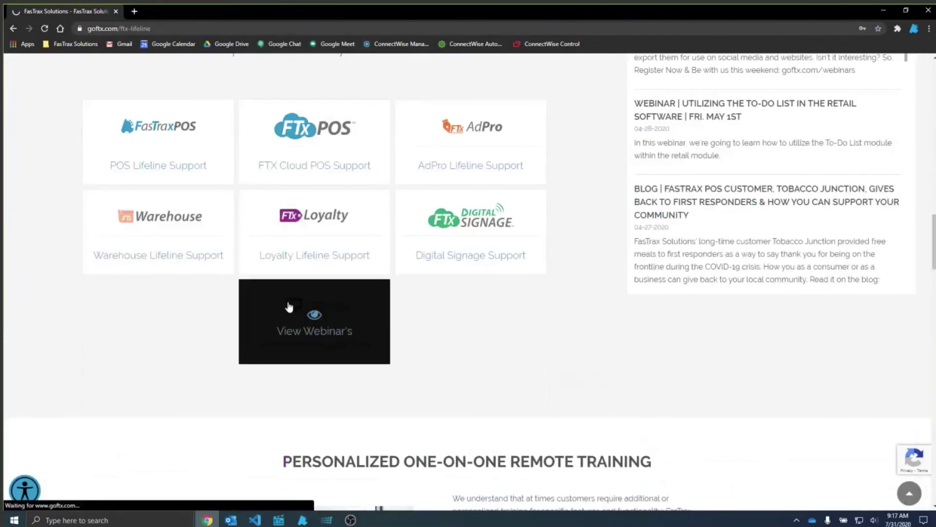